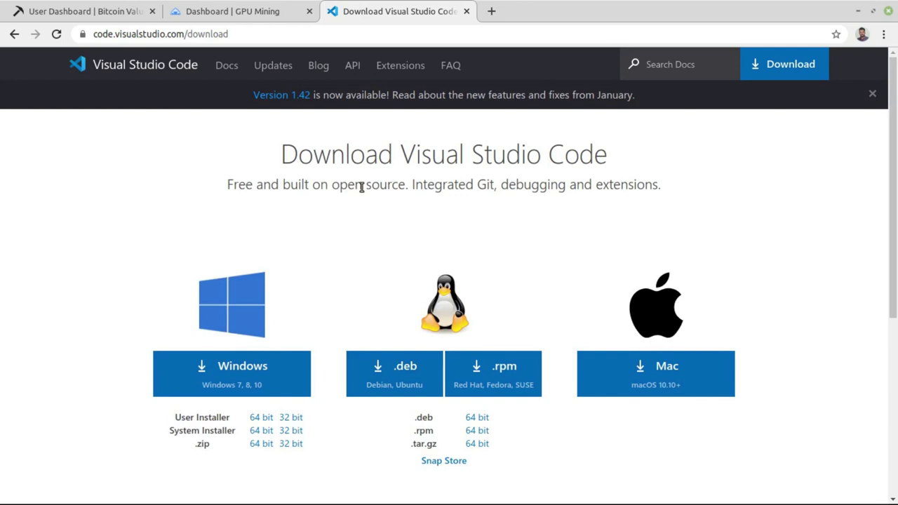
# Start downloading the Visual Studio Code .deb package for Debian and Ubuntu.
pyautogui.scroll(3, 361, 187)
pyautogui.moveTo(229, 184); pyautogui.dragTo(715, 195)
pyautogui.click(458, 182)
pyautogui.scroll(-3, 403, 230)
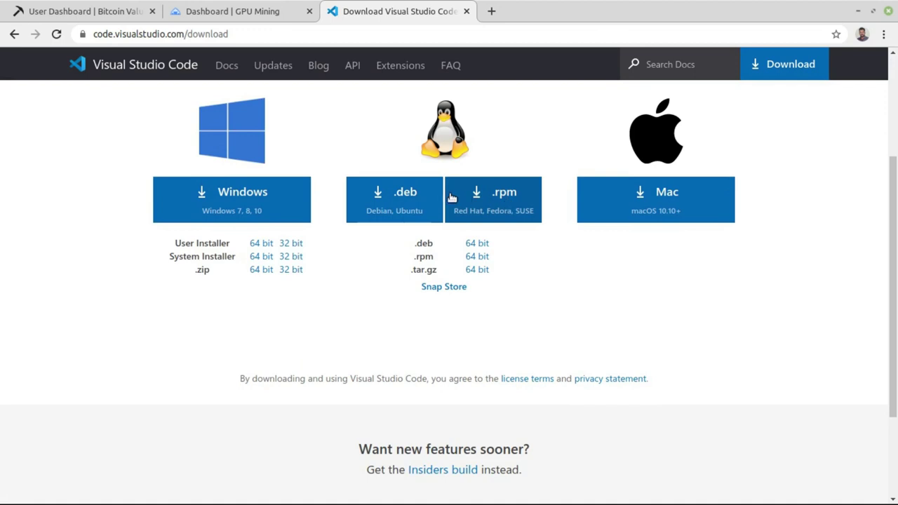
pyautogui.click(389, 199)
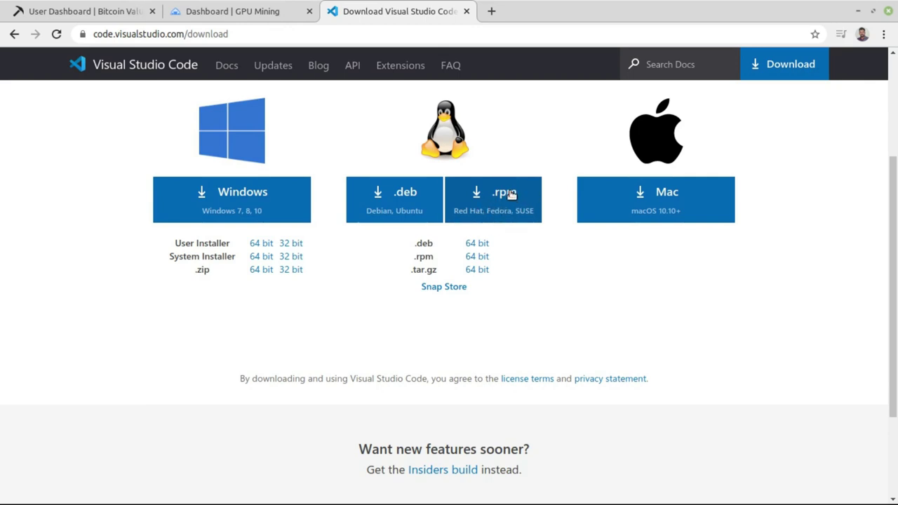
pyautogui.click(392, 205)
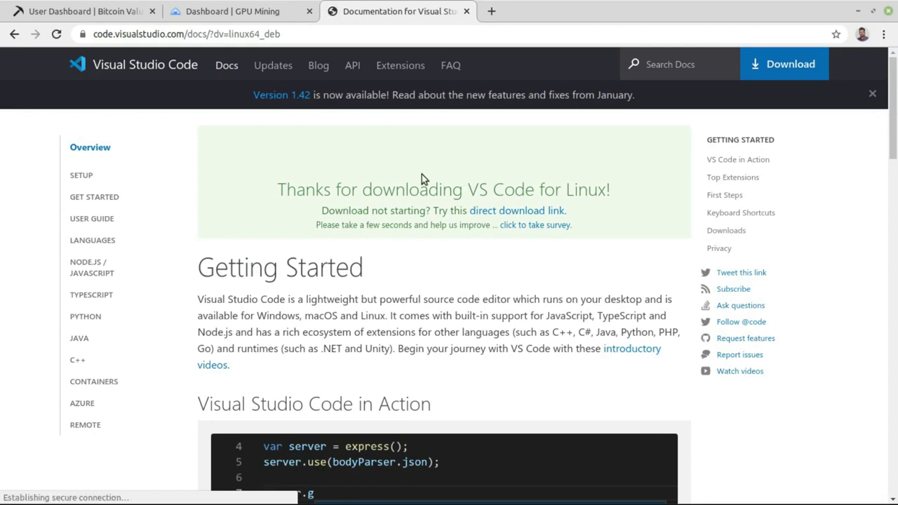
# Cancel the code_1.42.1 .deb download, remove it from the browser's download list and close the downloads page.
pyautogui.click(883, 34)
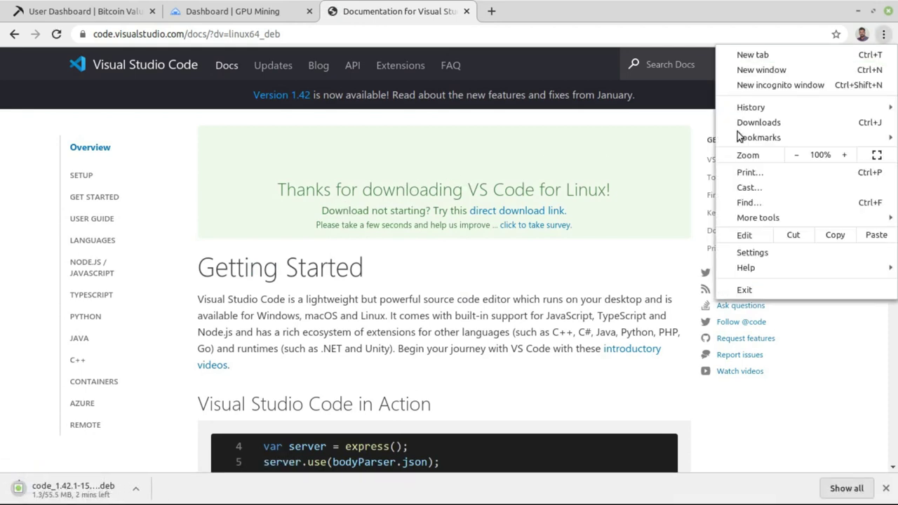
pyautogui.click(762, 120)
pyautogui.click(315, 229)
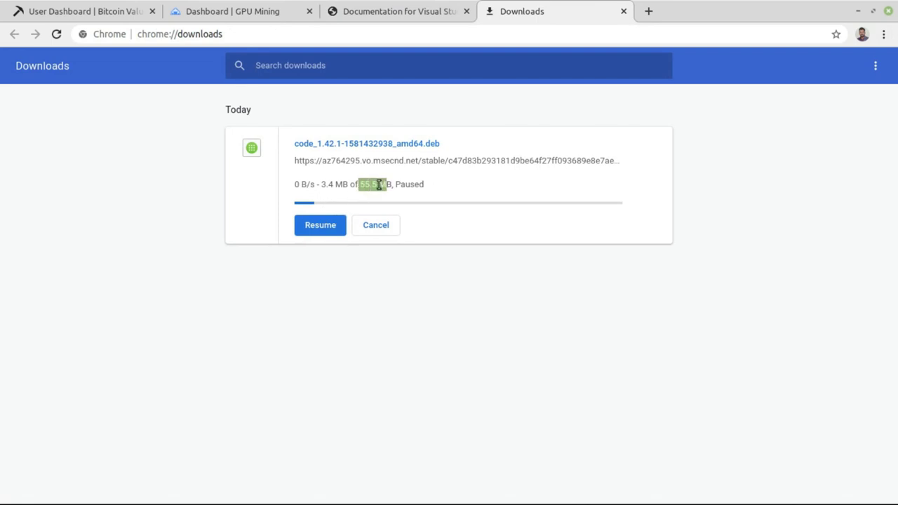
pyautogui.click(381, 225)
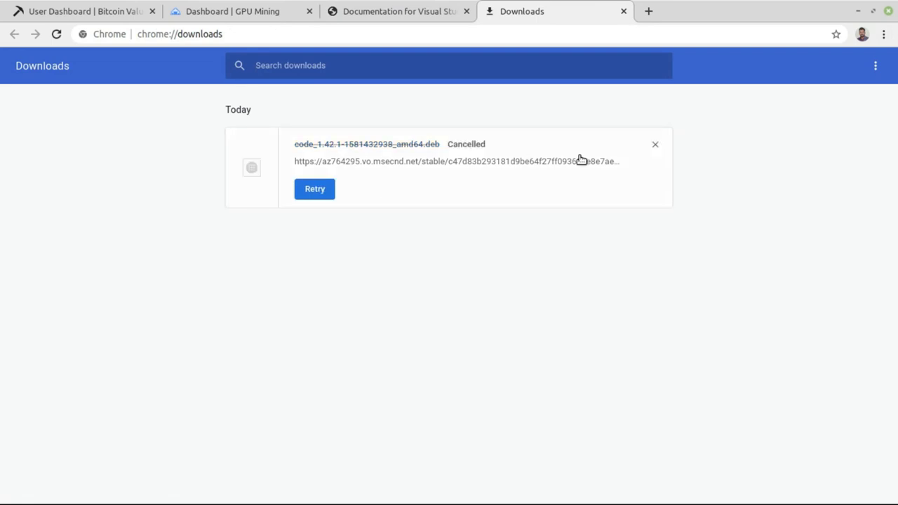
pyautogui.click(654, 146)
pyautogui.click(624, 11)
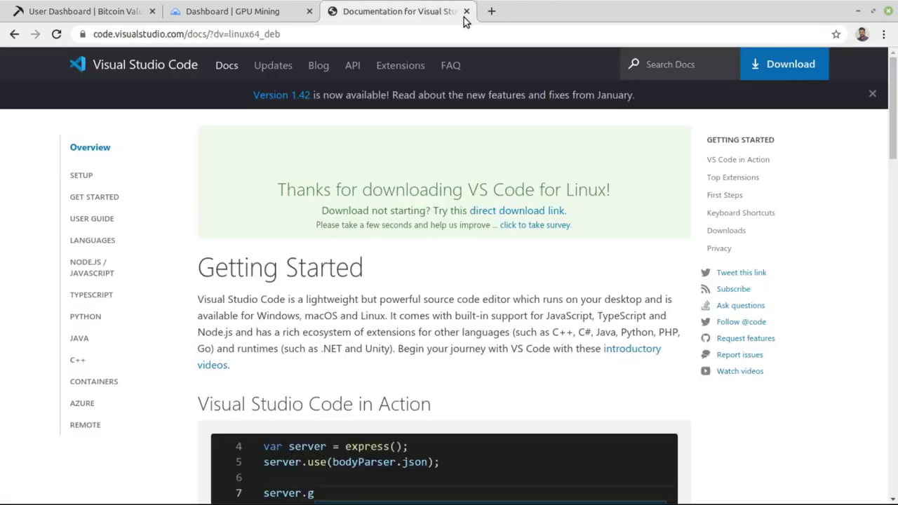
# Minimize the browser and check the operating system and hardware details in System Info, closing it when done.
pyautogui.click(858, 12)
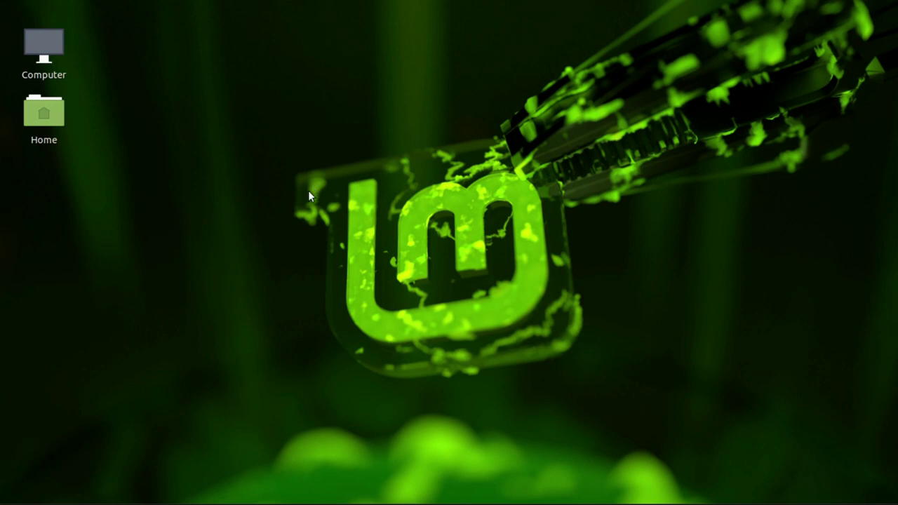
pyautogui.click(13, 490)
pyautogui.moveTo(145, 335)
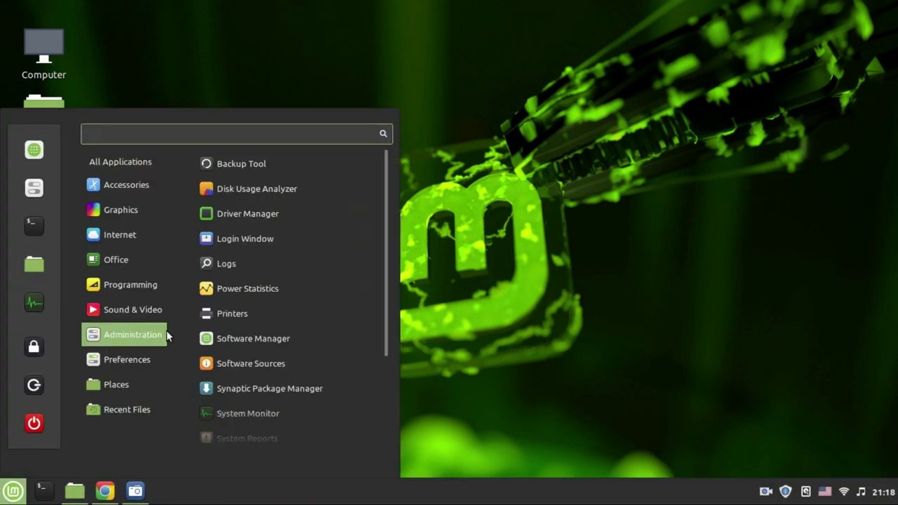
pyautogui.scroll(-3, 266, 404)
pyautogui.moveTo(160, 363)
pyautogui.scroll(-10, 253, 365)
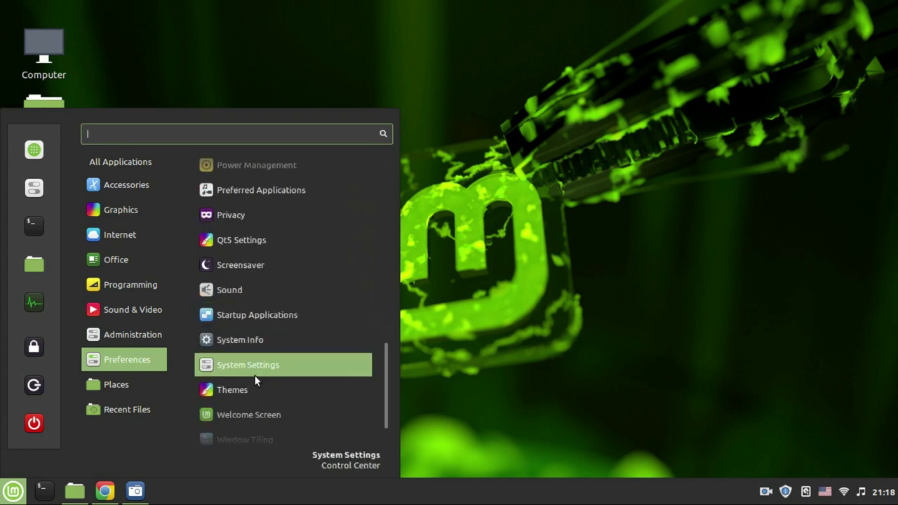
pyautogui.click(247, 333)
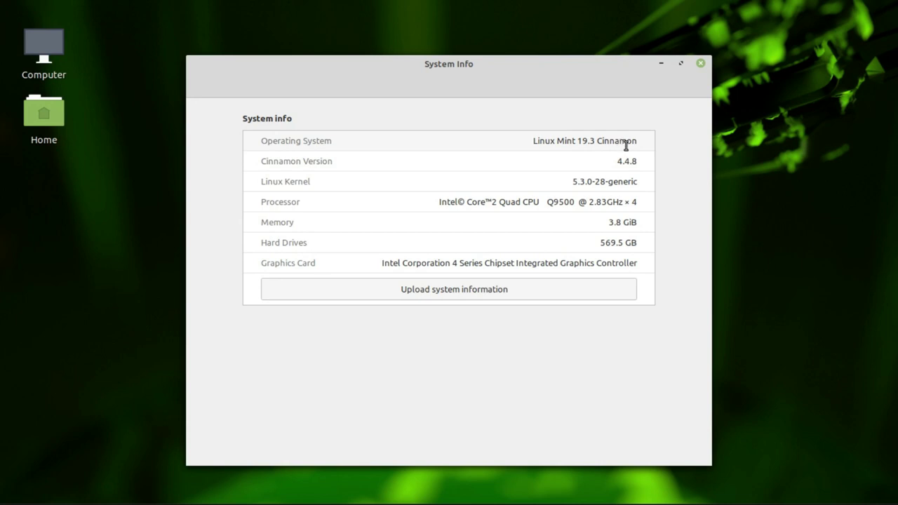
pyautogui.click(699, 63)
# Launch Visual Studio Code and create a new file from its Welcome page.
pyautogui.moveTo(231, 501)
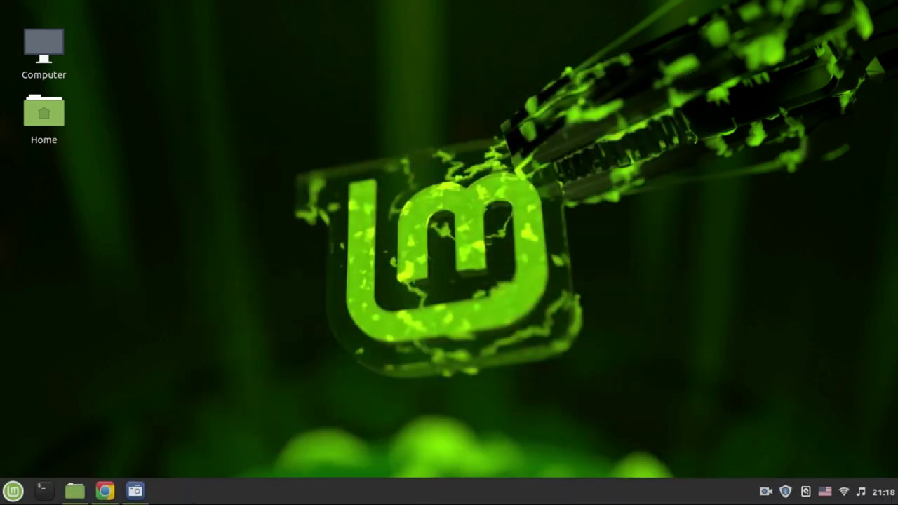
pyautogui.click(2, 495)
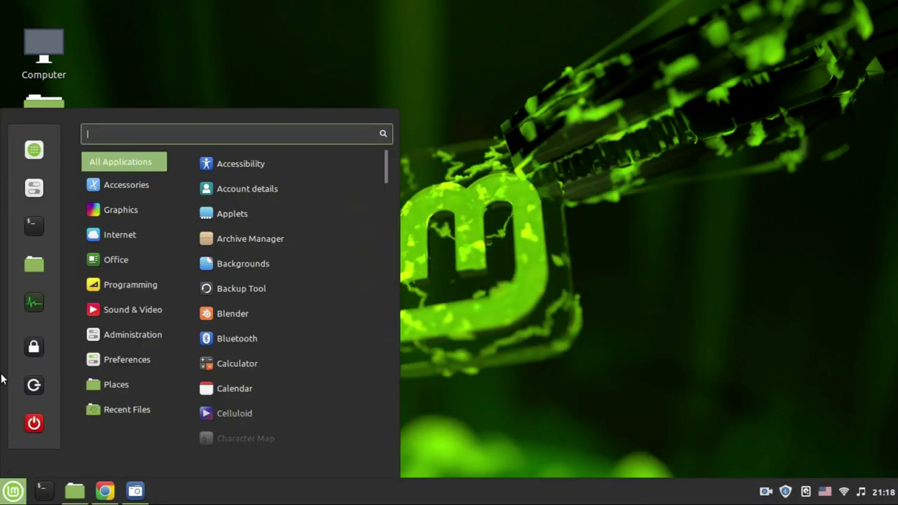
pyautogui.moveTo(124, 285)
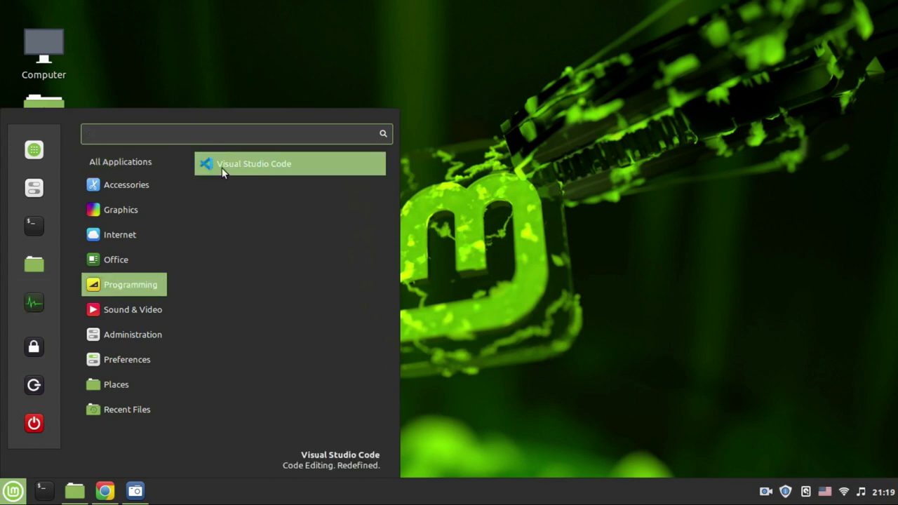
pyautogui.click(240, 167)
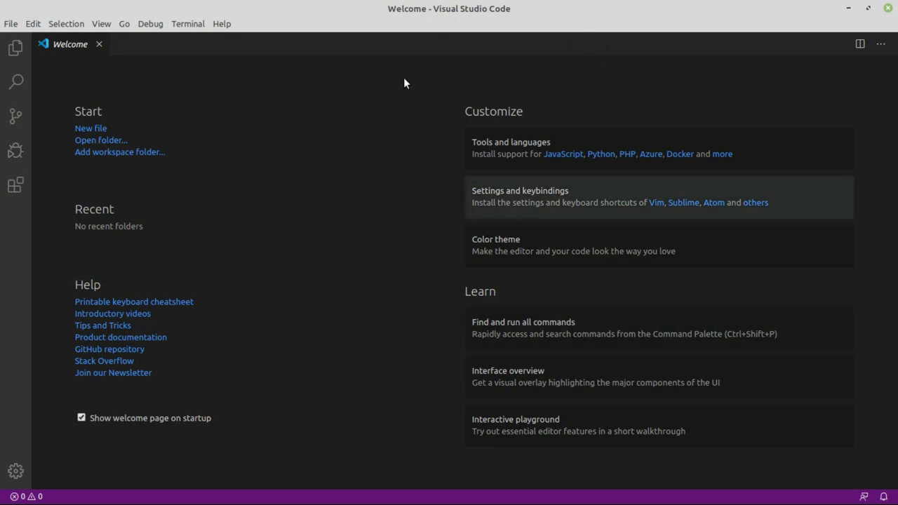
pyautogui.click(89, 129)
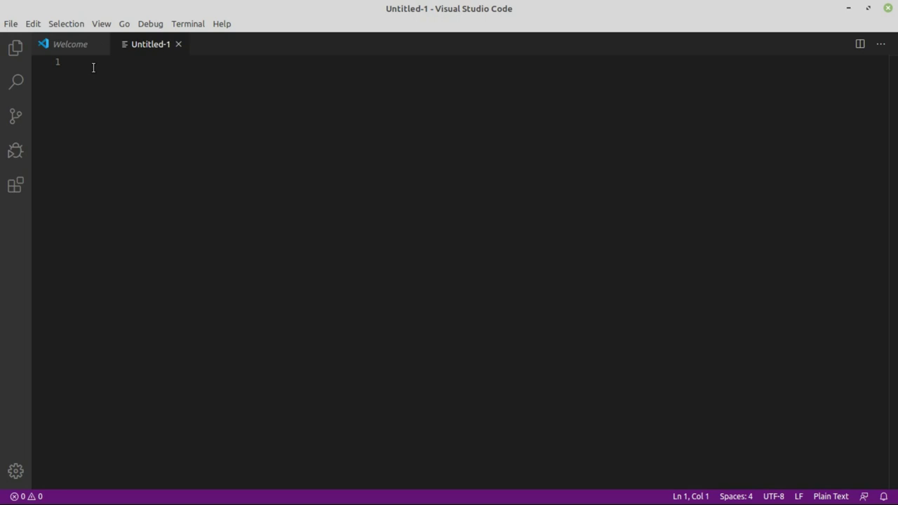
pyautogui.click(11, 25)
pyautogui.click(40, 190)
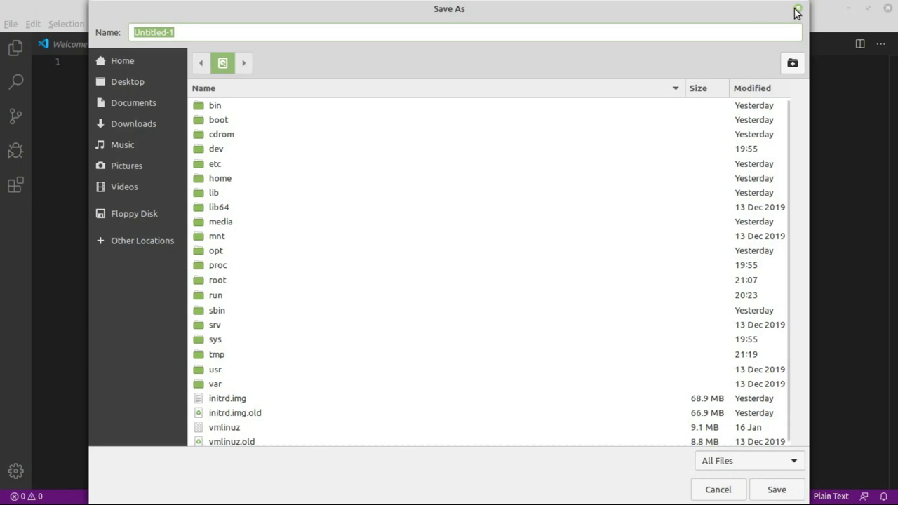
pyautogui.click(796, 9)
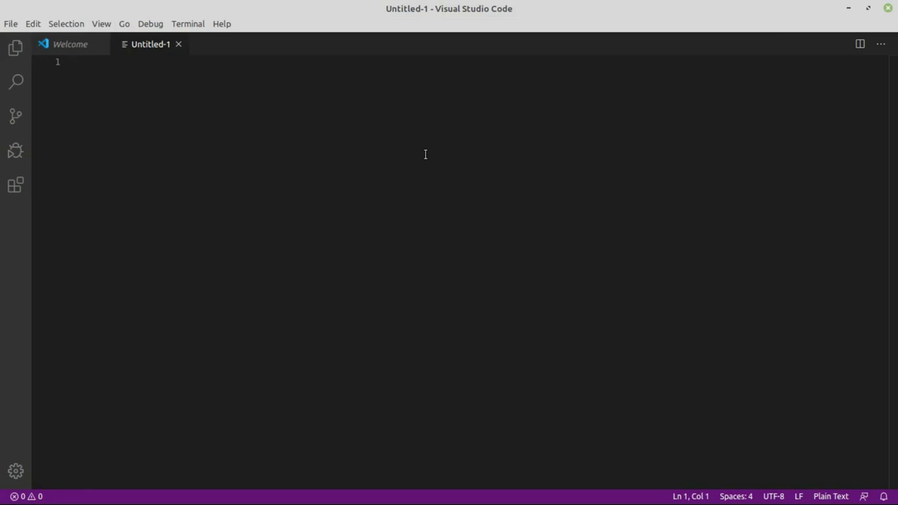
# Set the untitled file's language mode to C and paste in the copied Hello World program.
pyautogui.click(835, 496)
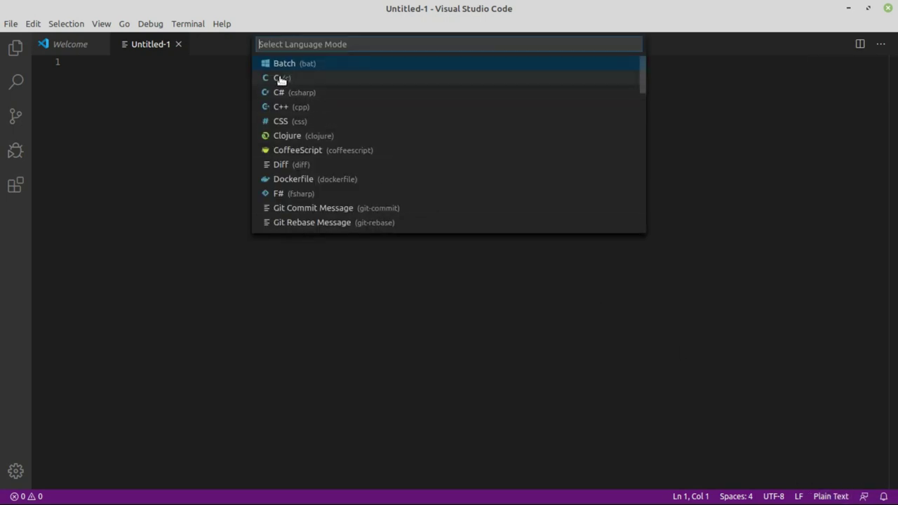
pyautogui.click(280, 78)
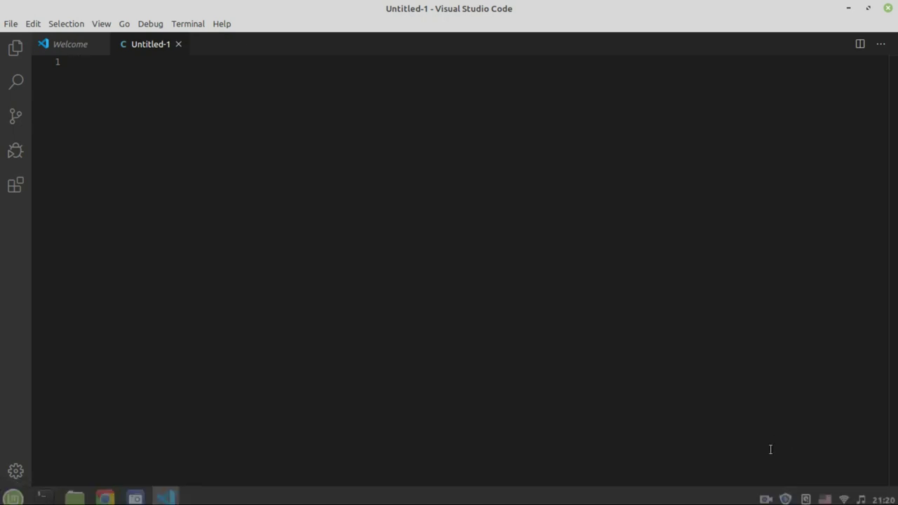
pyautogui.rightClick(113, 74)
pyautogui.click(151, 140)
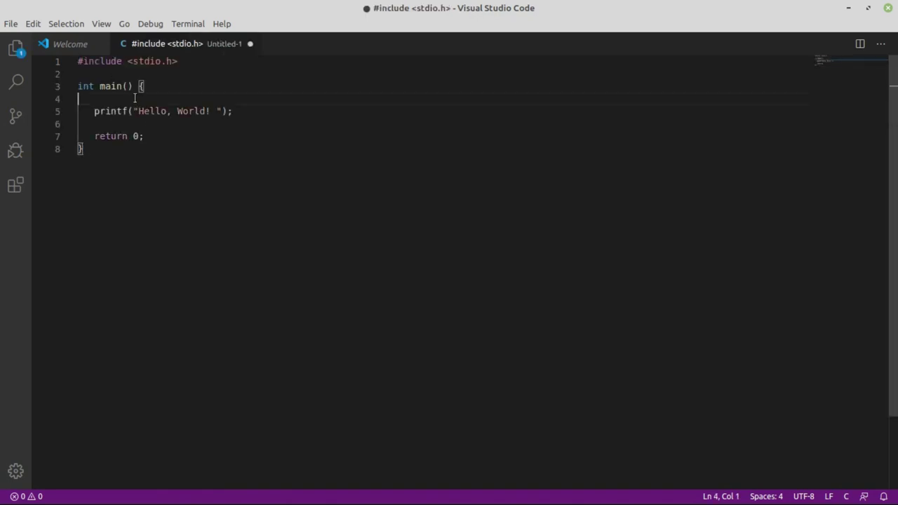
pyautogui.moveTo(108, 150); pyautogui.dragTo(65, 61)
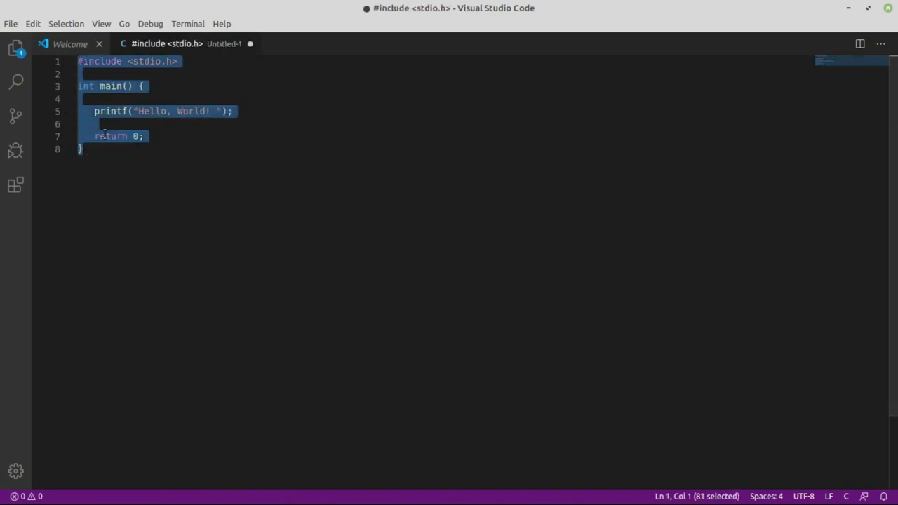
pyautogui.click(106, 155)
pyautogui.moveTo(87, 148); pyautogui.dragTo(69, 61)
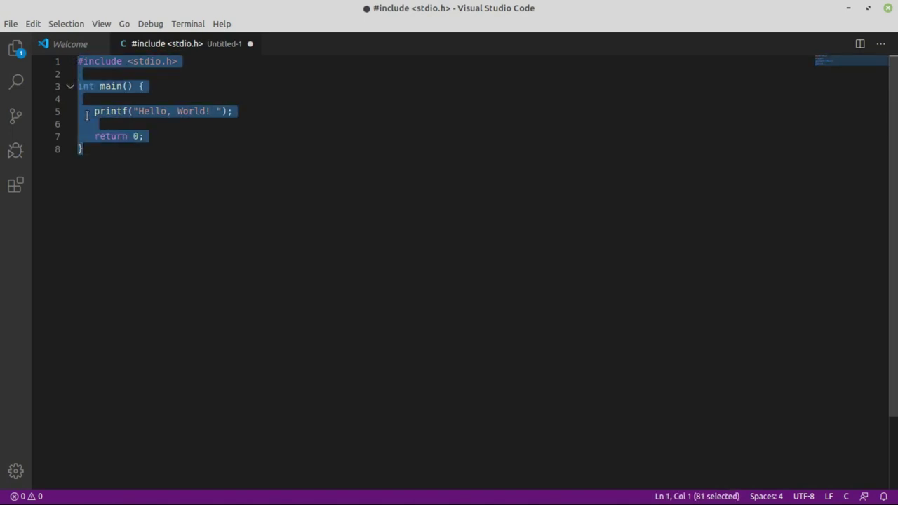
pyautogui.click(99, 153)
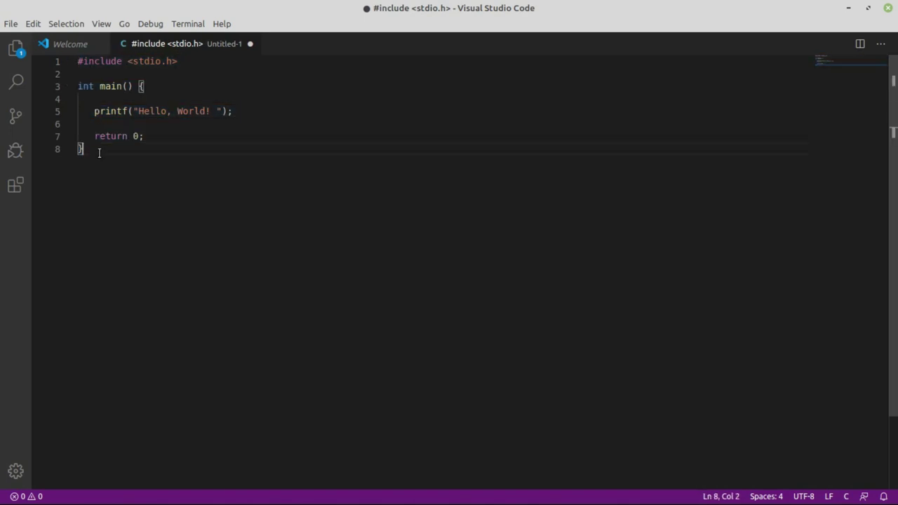
# Extend the printf text in line 5 with "Welcome C" after "Hello, World!".
pyautogui.click(210, 111)
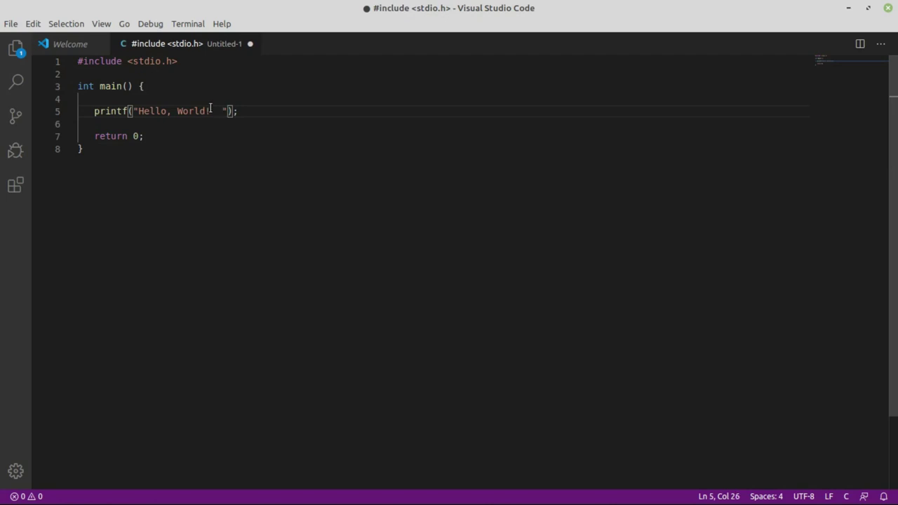
pyautogui.write('Welocome ')
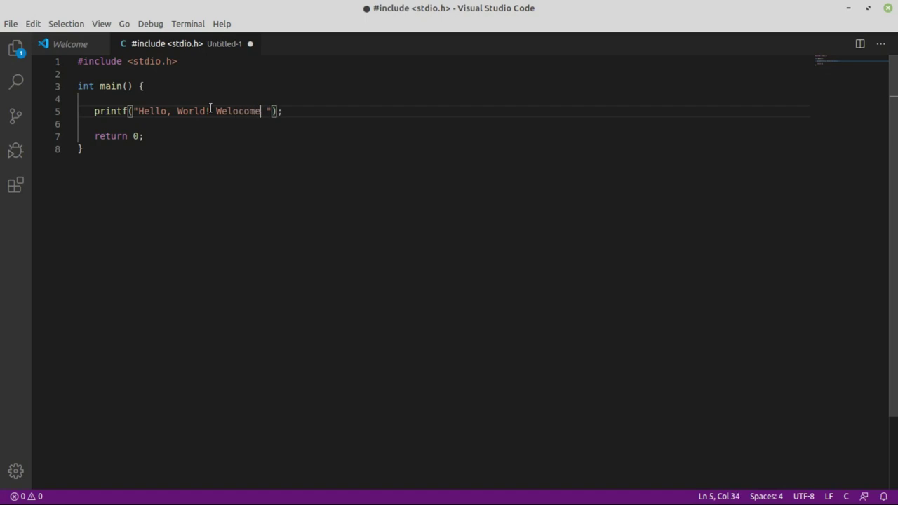
pyautogui.write('C')
pyautogui.press('Left')
pyautogui.press('Left')
pyautogui.press('Left')
pyautogui.press('Left')
pyautogui.press('Left')
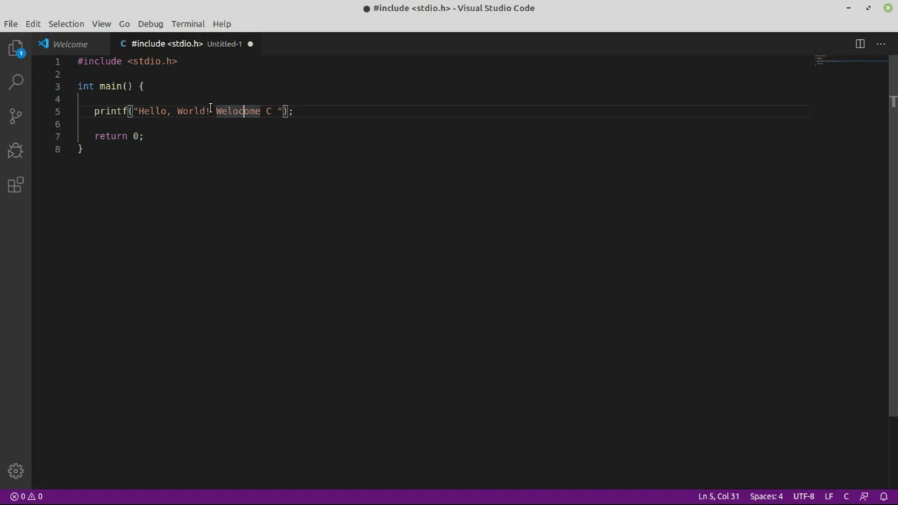
pyautogui.press('BackSpace')
pyautogui.press('Right')
pyautogui.press('Right')
pyautogui.press('Right')
pyautogui.press('Right')
pyautogui.press('Right')
pyautogui.press('Right')
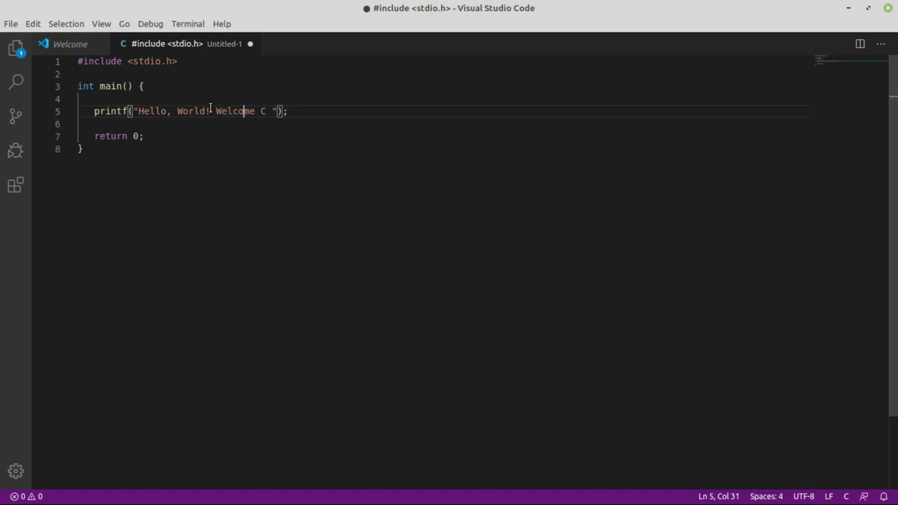
pyautogui.press('Right')
# Start saving the program under a new name and create a folder named Program on the Desktop for it.
pyautogui.click(10, 25)
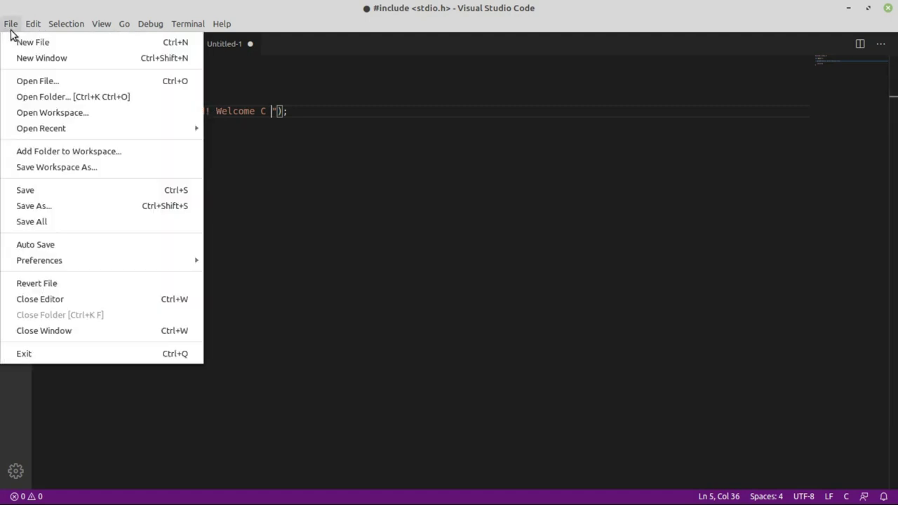
pyautogui.click(42, 205)
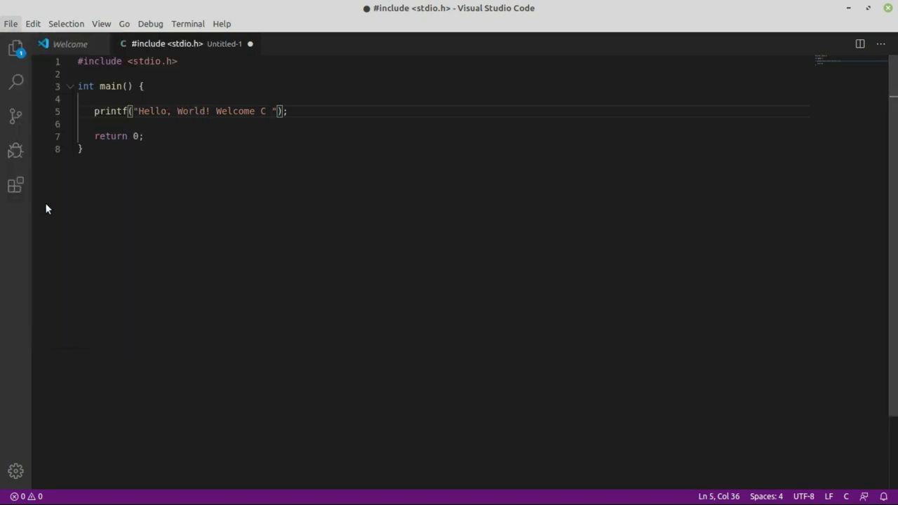
pyautogui.click(142, 82)
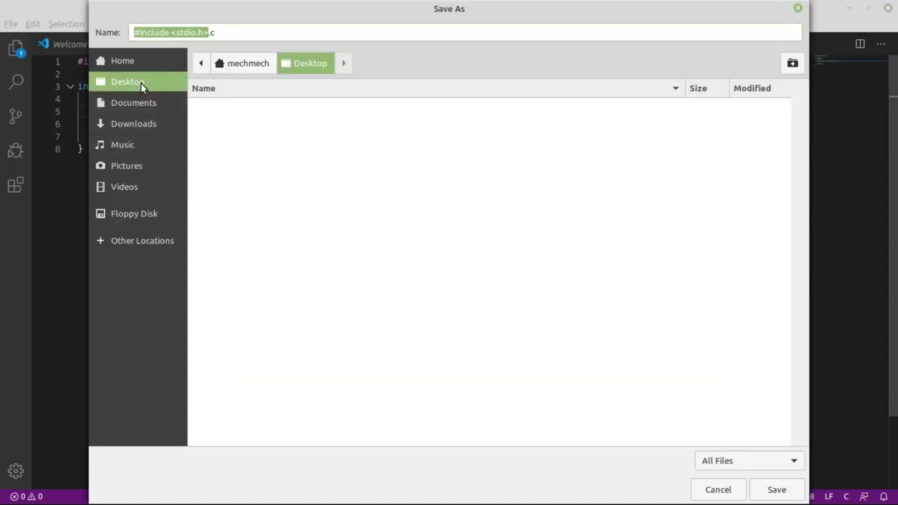
pyautogui.click(780, 65)
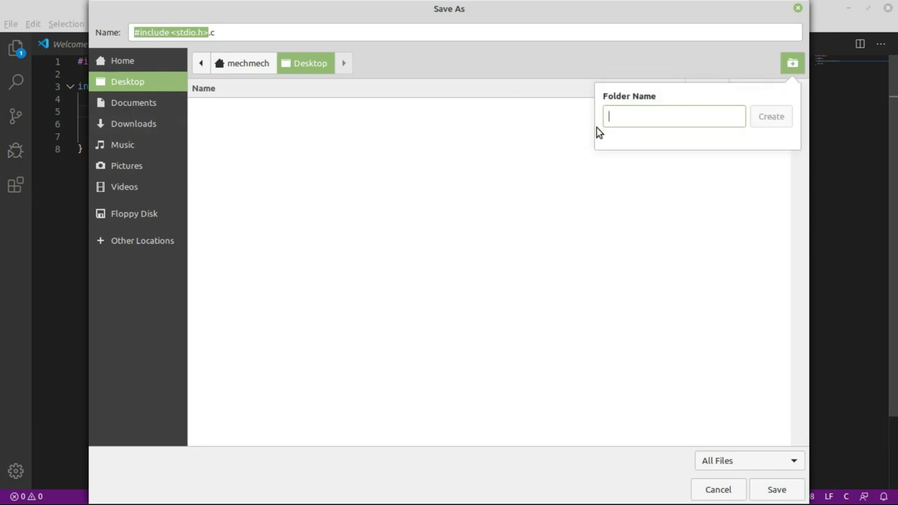
pyautogui.write('Program')
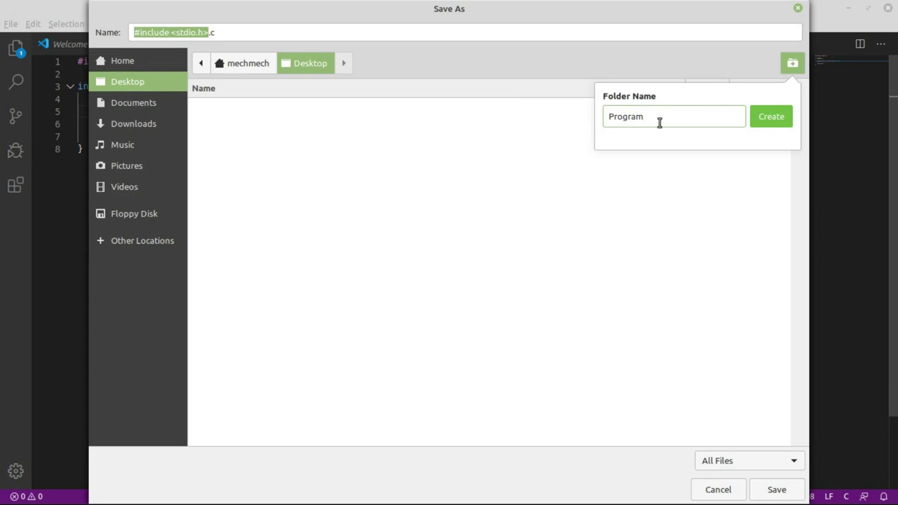
pyautogui.click(773, 118)
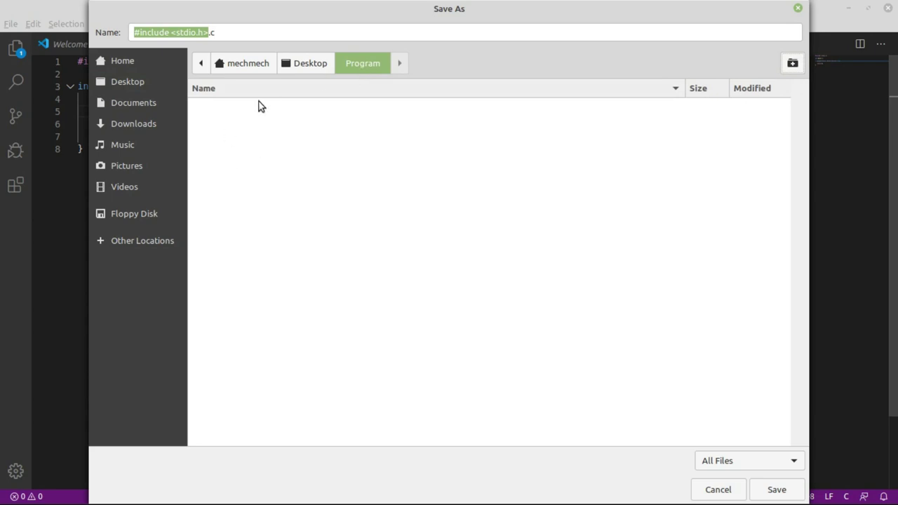
# Name the file "sample c.c" and save it in the Program folder on the Desktop.
pyautogui.click(170, 32)
pyautogui.moveTo(208, 32); pyautogui.dragTo(116, 33)
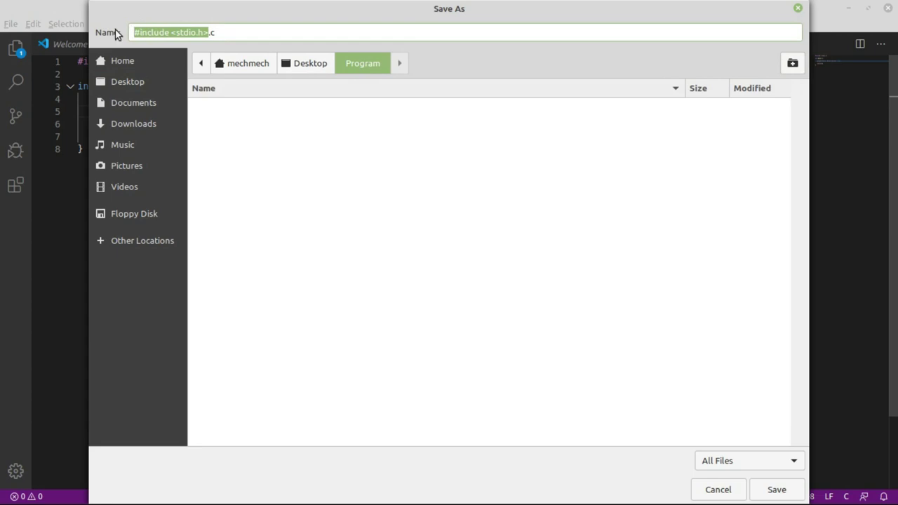
pyautogui.press('BackSpace')
pyautogui.write('sample c')
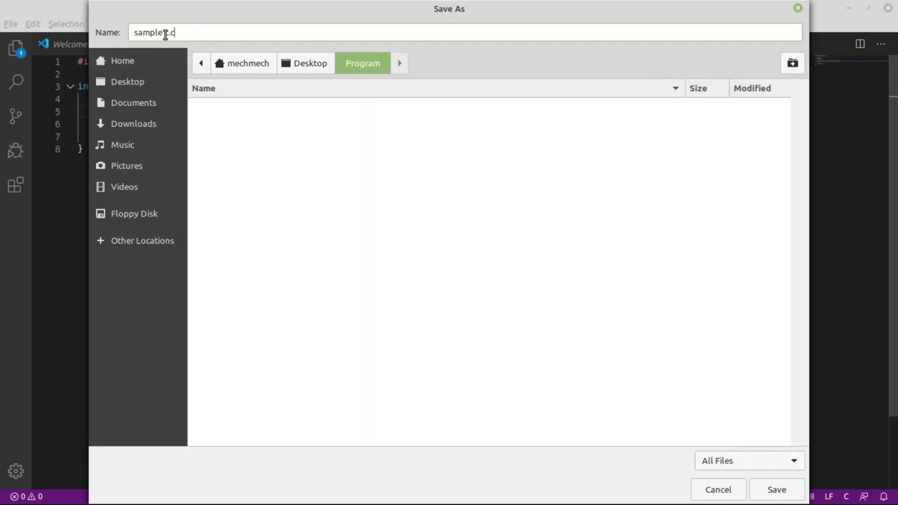
pyautogui.click(778, 489)
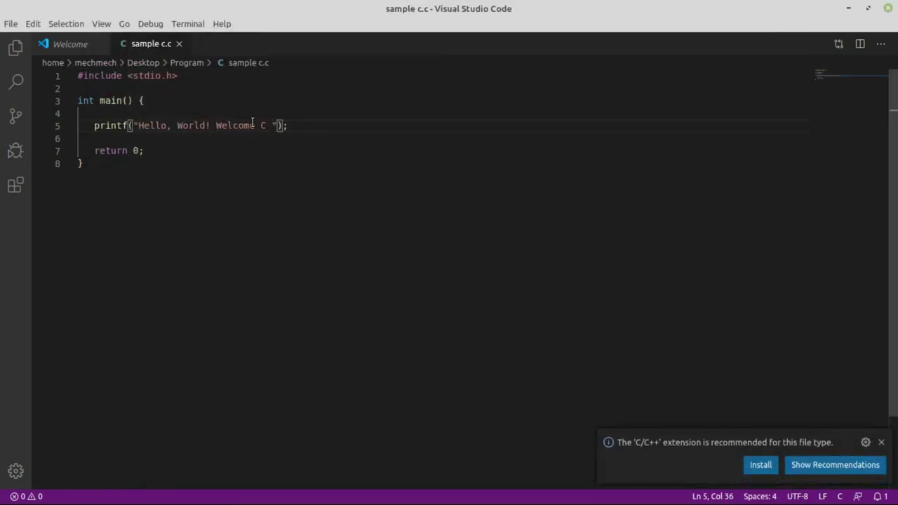
# Dismiss the C/C++ extension recommendation for the saved file.
pyautogui.click(200, 177)
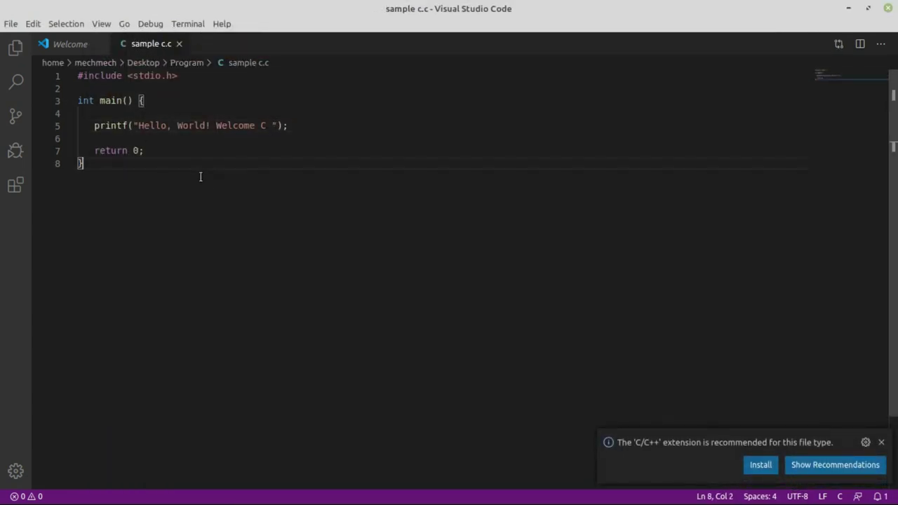
pyautogui.hotkey('ctrl', 'a')
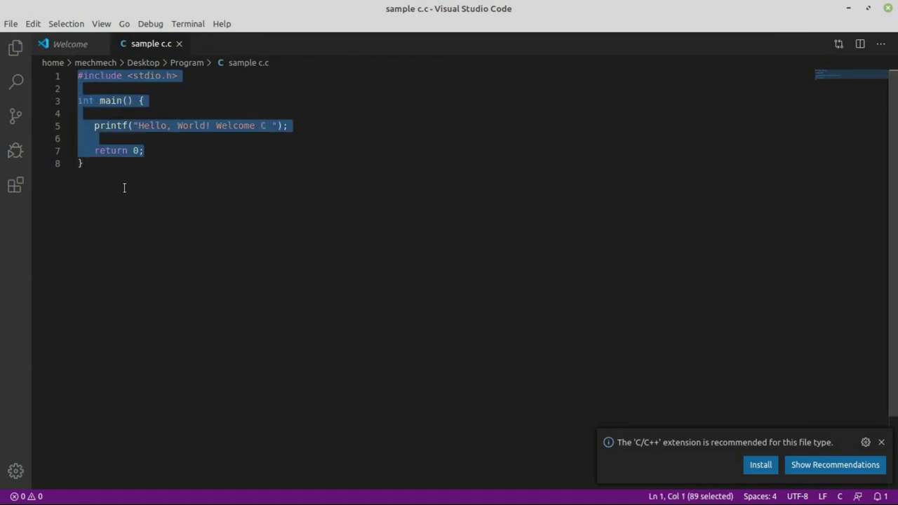
pyautogui.click(112, 172)
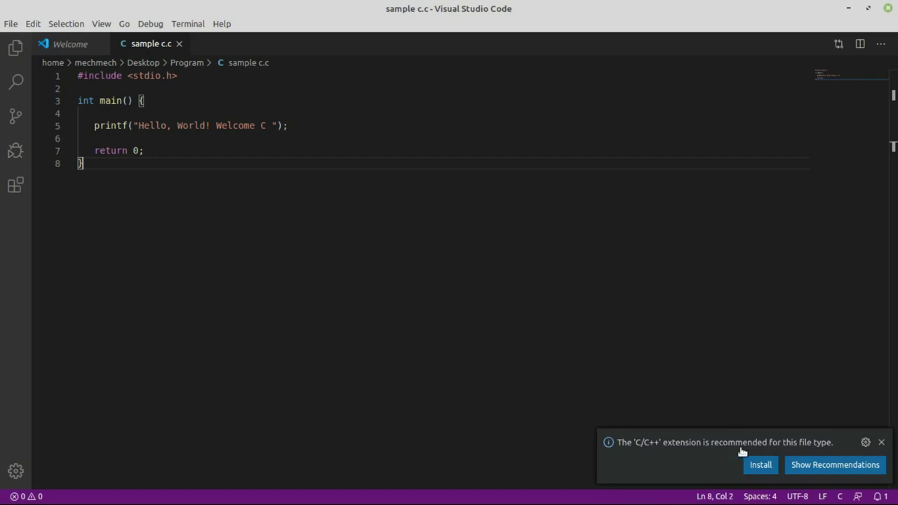
pyautogui.click(761, 468)
pyautogui.click(881, 443)
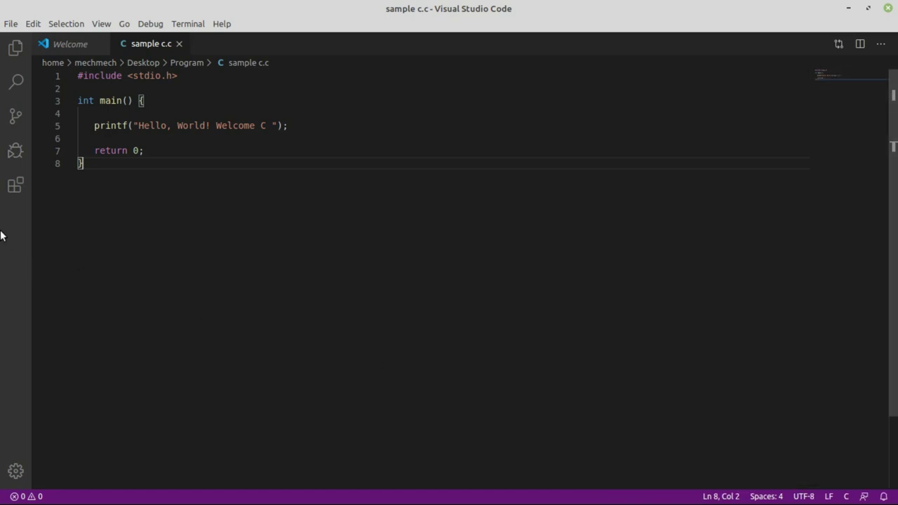
# Search the extension marketplace for "c" and install Microsoft's C/C++ extension.
pyautogui.click(15, 185)
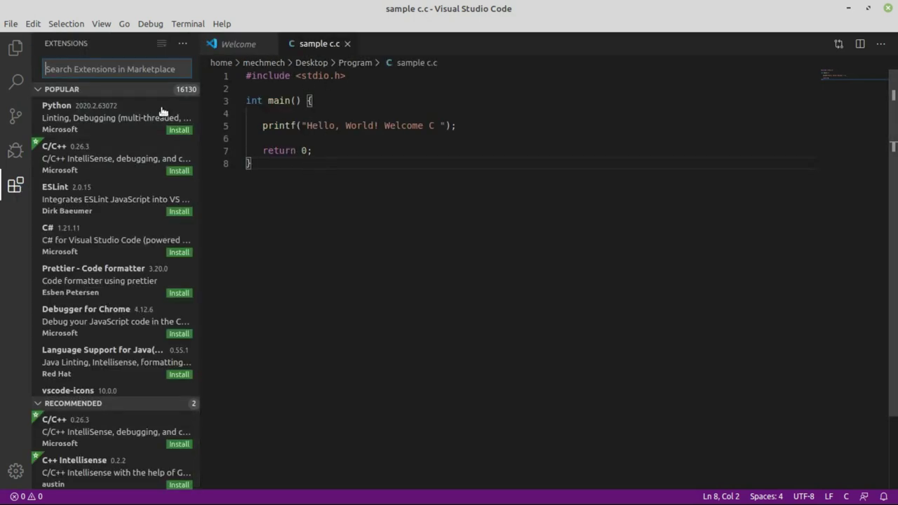
pyautogui.write('c')
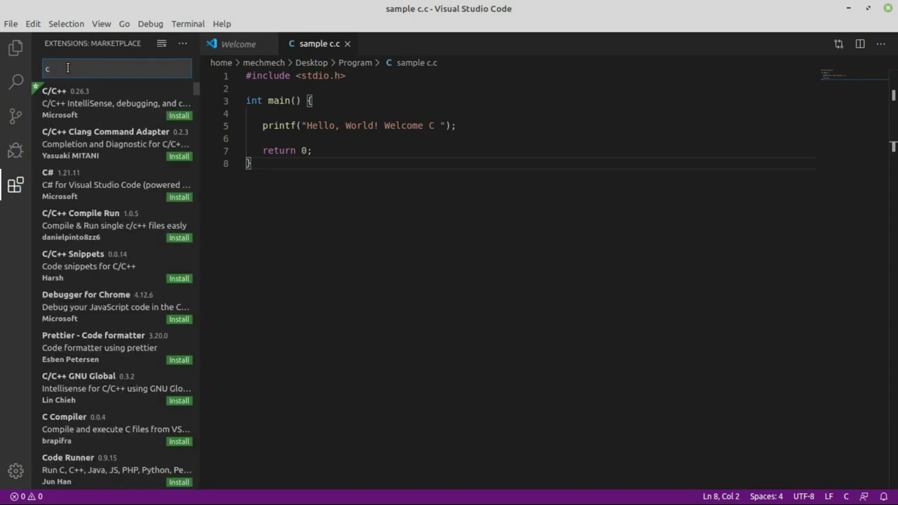
pyautogui.click(73, 104)
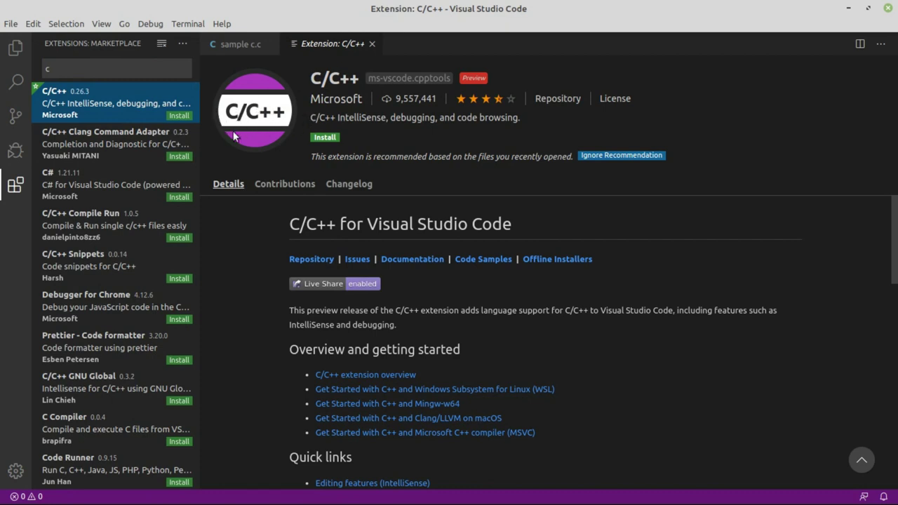
pyautogui.click(324, 138)
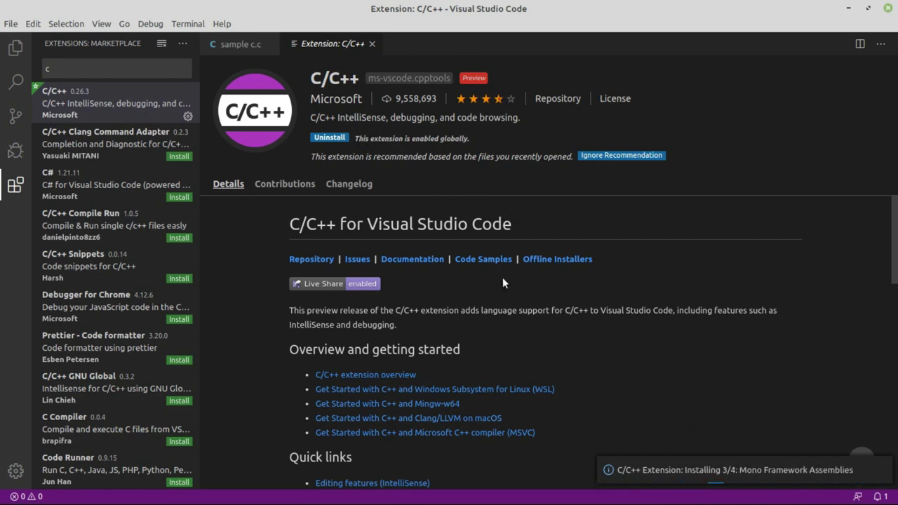
# Search the extension marketplace for "run" and open the details of the Code Runner extension.
pyautogui.click(96, 66)
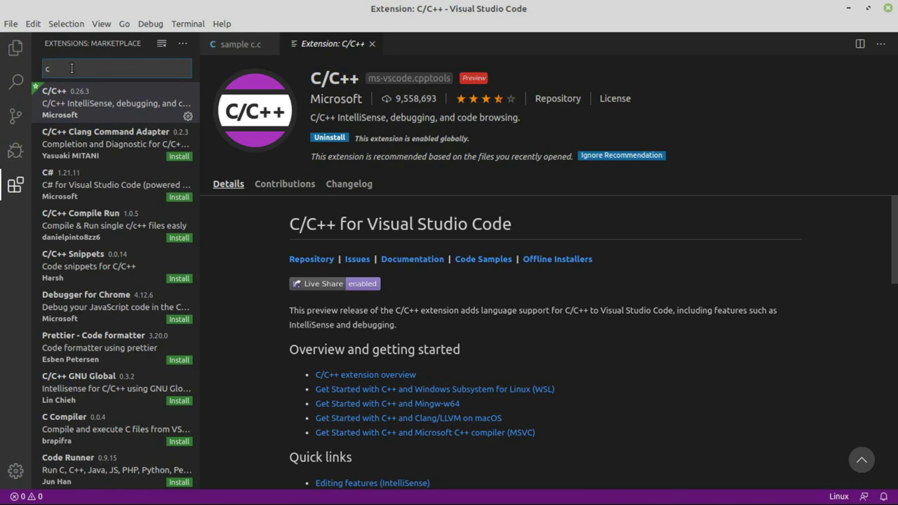
pyautogui.press('BackSpace')
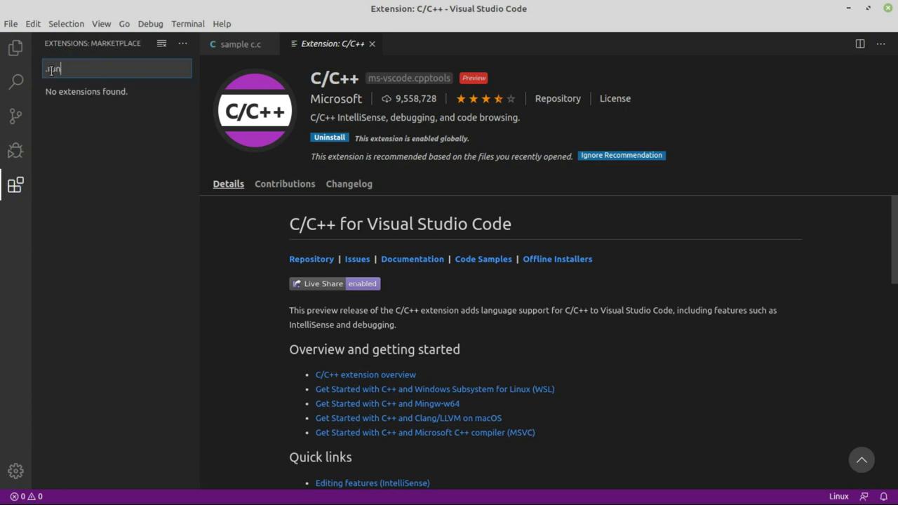
pyautogui.press('BackSpace')
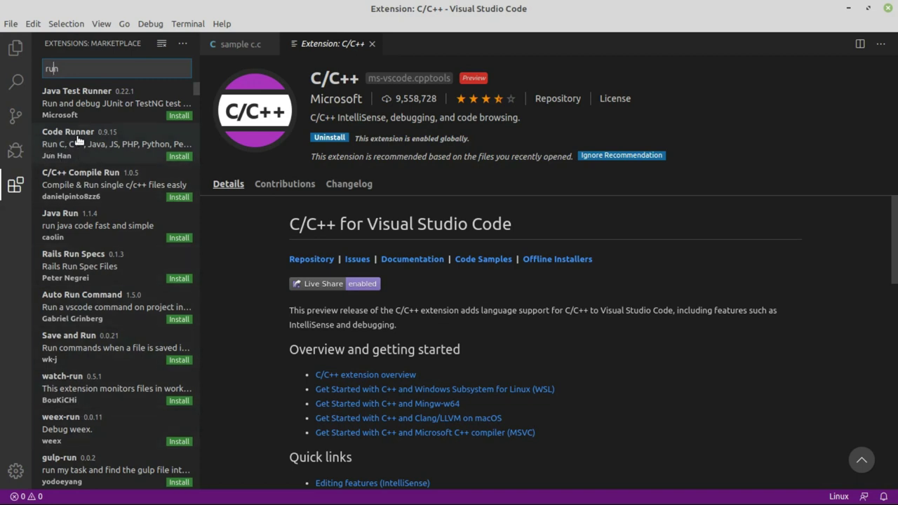
pyautogui.click(79, 139)
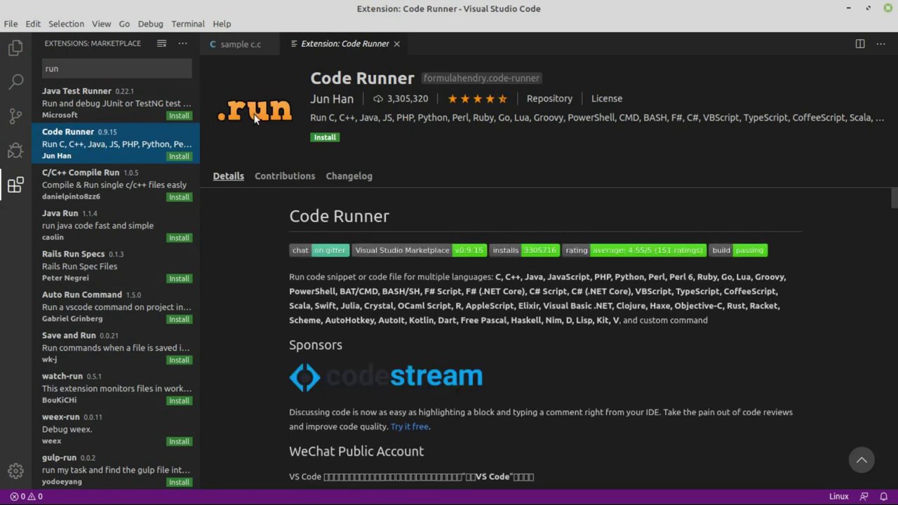
# Examine the Code Runner details page for its features and usage instructions.
pyautogui.scroll(-6, 423, 410)
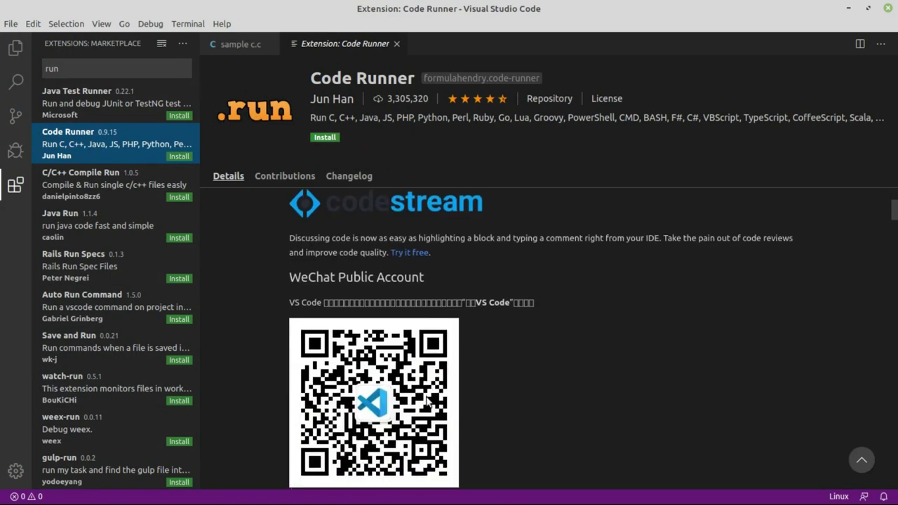
pyautogui.scroll(6, 404, 340)
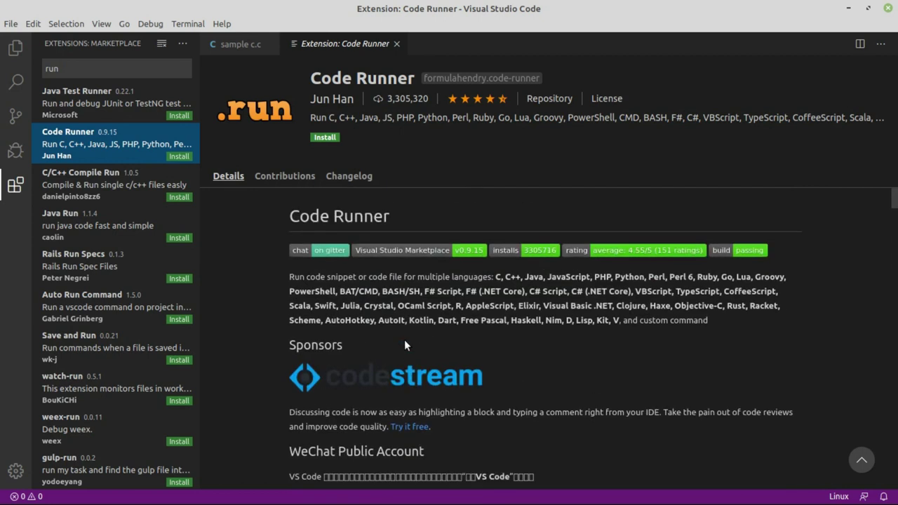
pyautogui.scroll(-5, 404, 341)
pyautogui.scroll(-6, 405, 341)
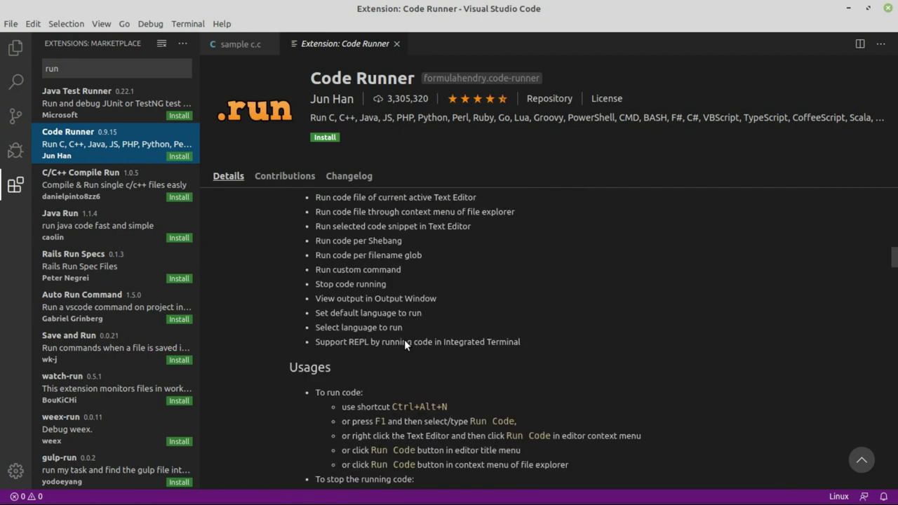
pyautogui.scroll(-4, 405, 342)
pyautogui.scroll(5, 405, 342)
pyautogui.scroll(-8, 404, 340)
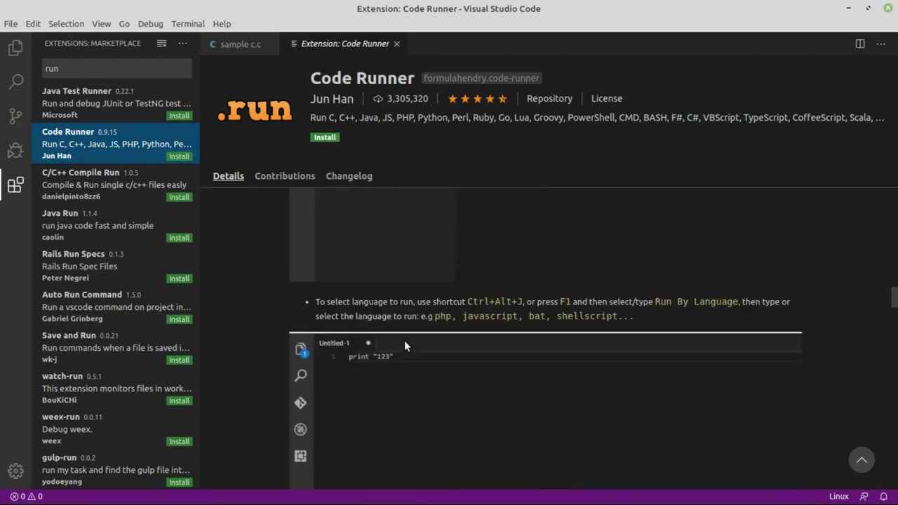
pyautogui.scroll(15, 405, 341)
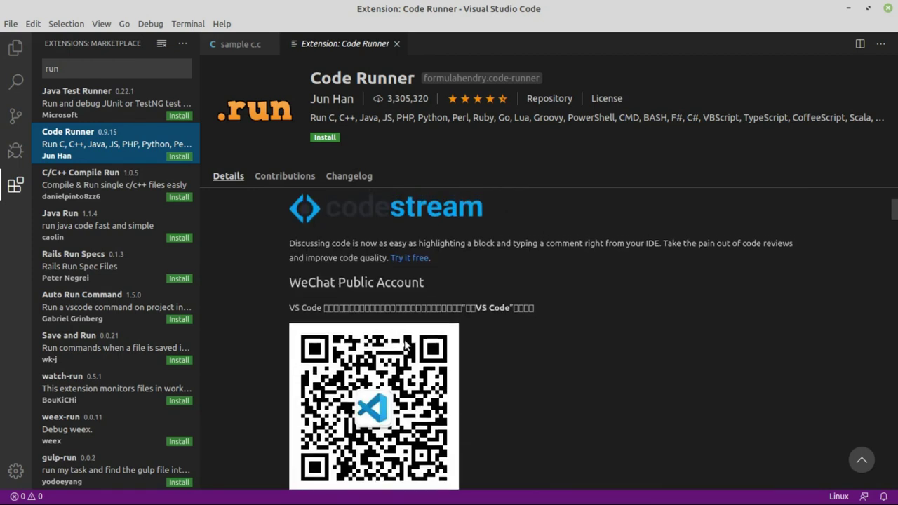
# Install the Code Runner extension, then close the extension list and details page to return to sample c.c.
pyautogui.click(326, 137)
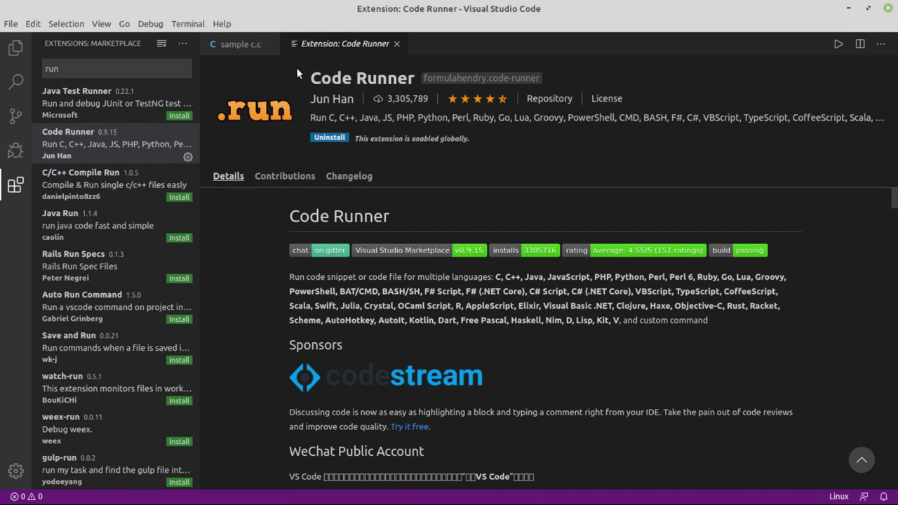
pyautogui.click(16, 187)
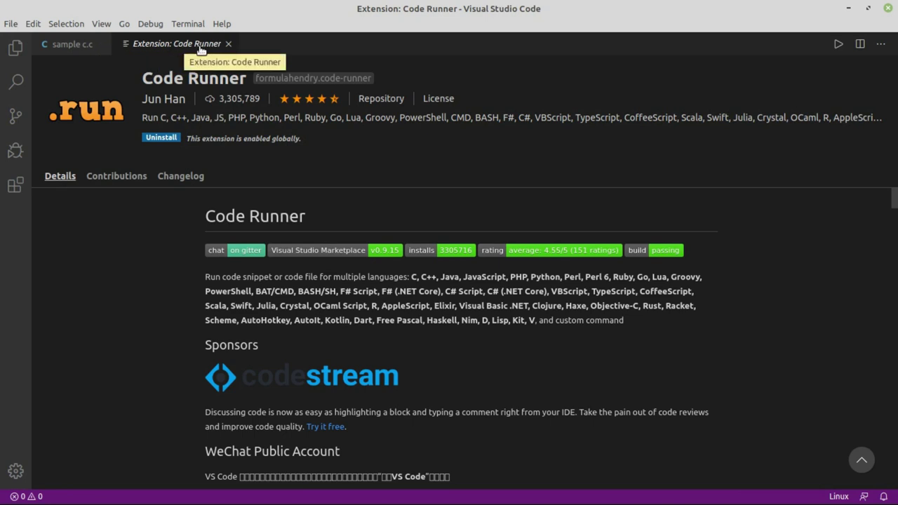
pyautogui.click(228, 44)
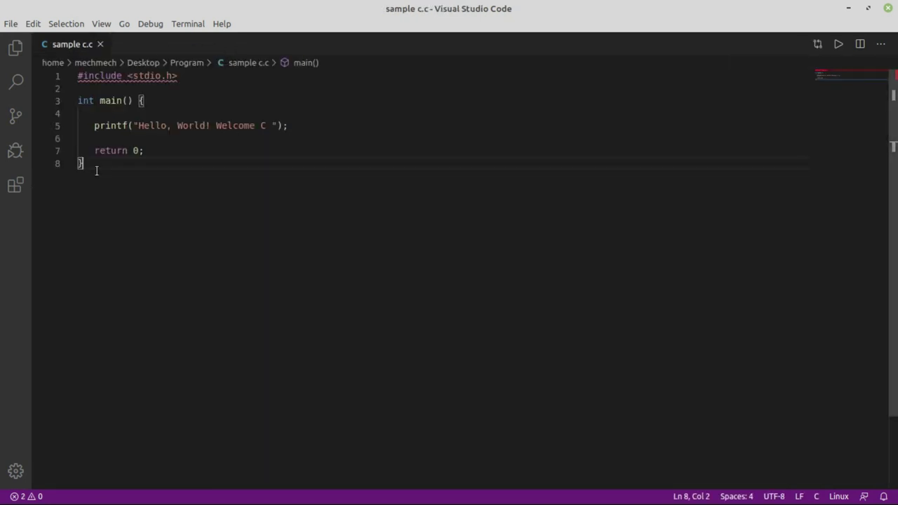
pyautogui.moveTo(94, 172); pyautogui.dragTo(77, 76)
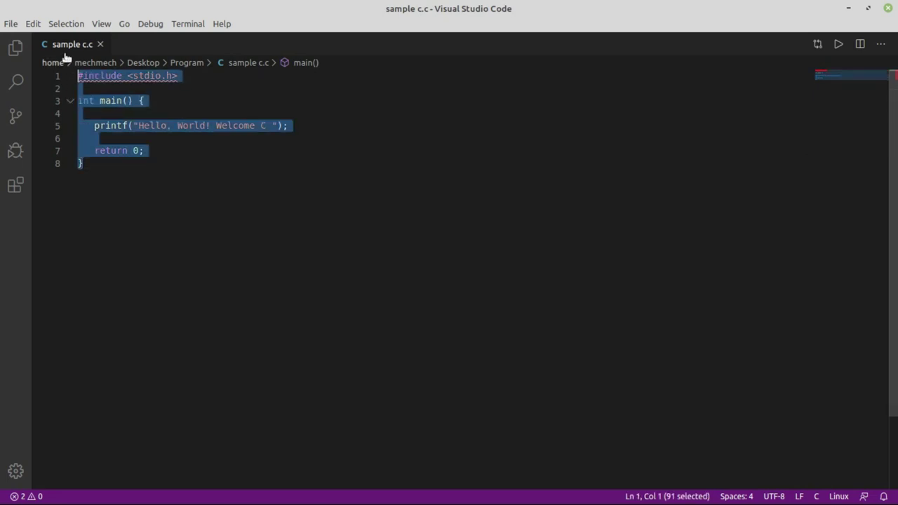
pyautogui.click(94, 173)
pyautogui.moveTo(94, 173); pyautogui.dragTo(71, 69)
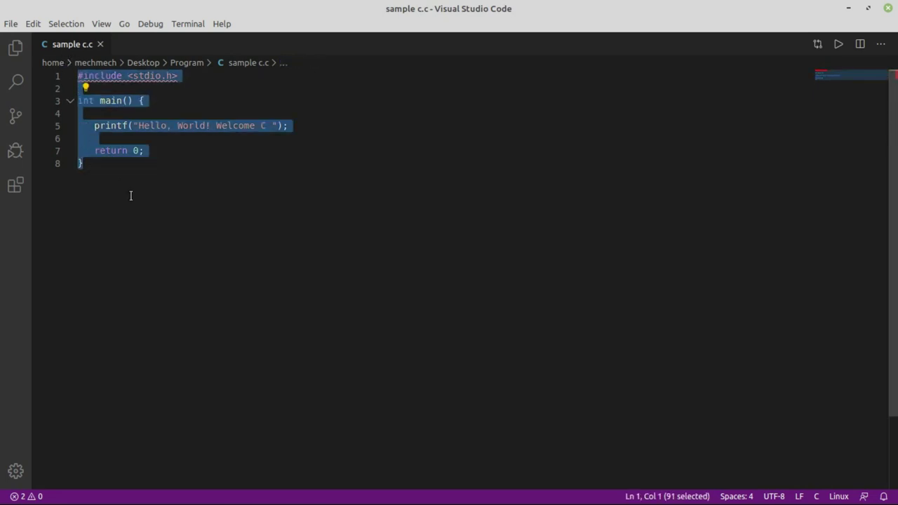
pyautogui.click(94, 173)
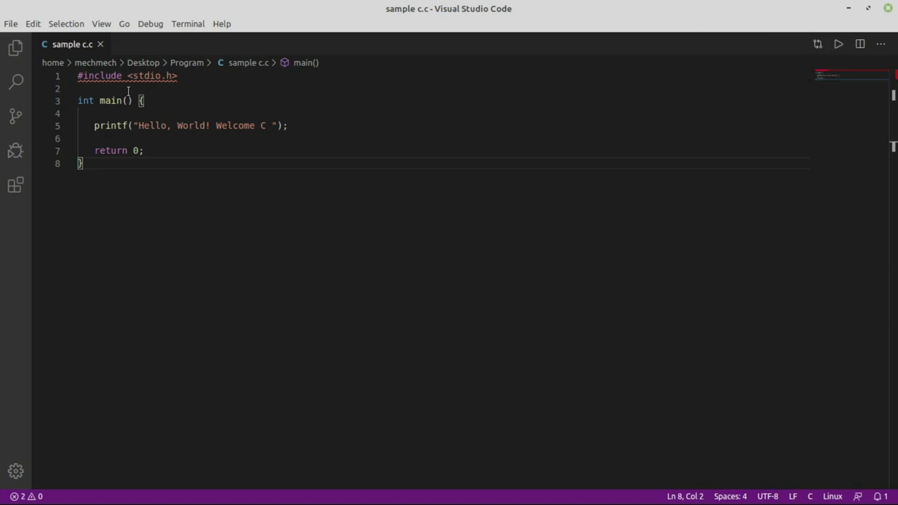
pyautogui.moveTo(99, 166); pyautogui.dragTo(72, 62)
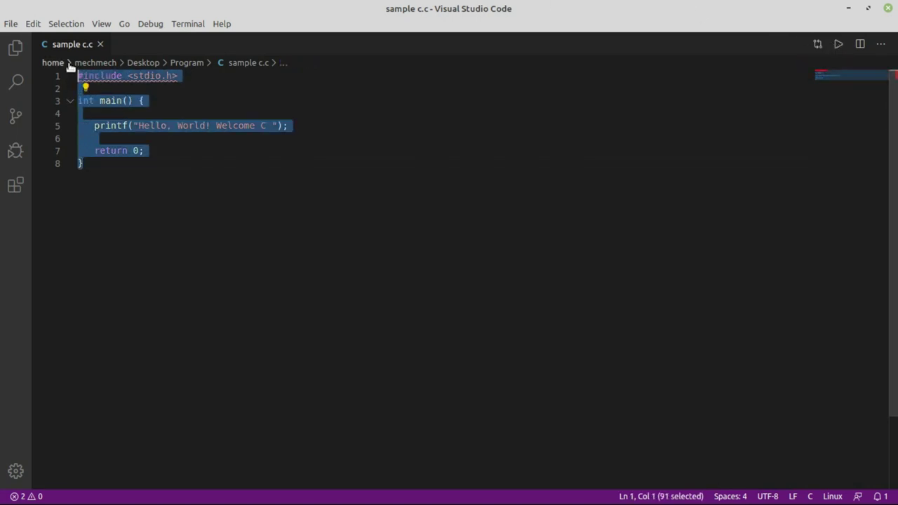
pyautogui.click(111, 168)
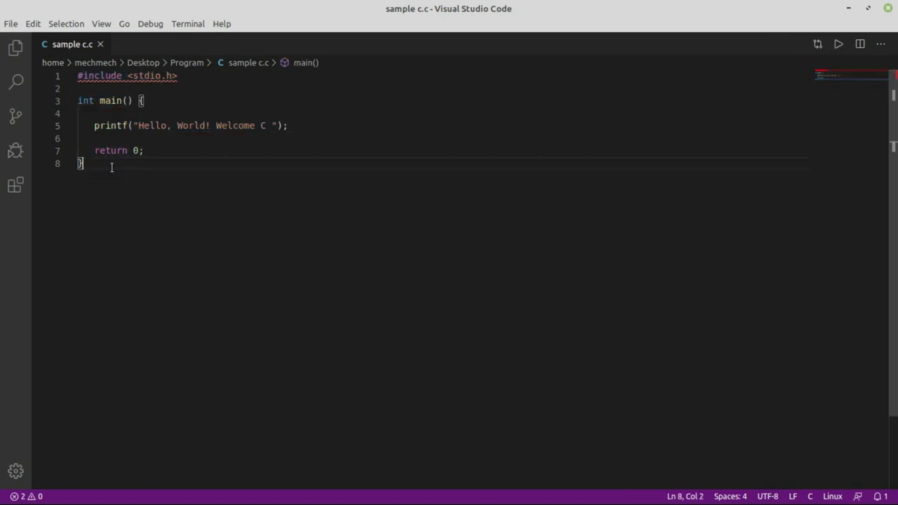
# Run the sample c.c program with Code Runner, check the compiler output, and close the output view.
pyautogui.click(838, 44)
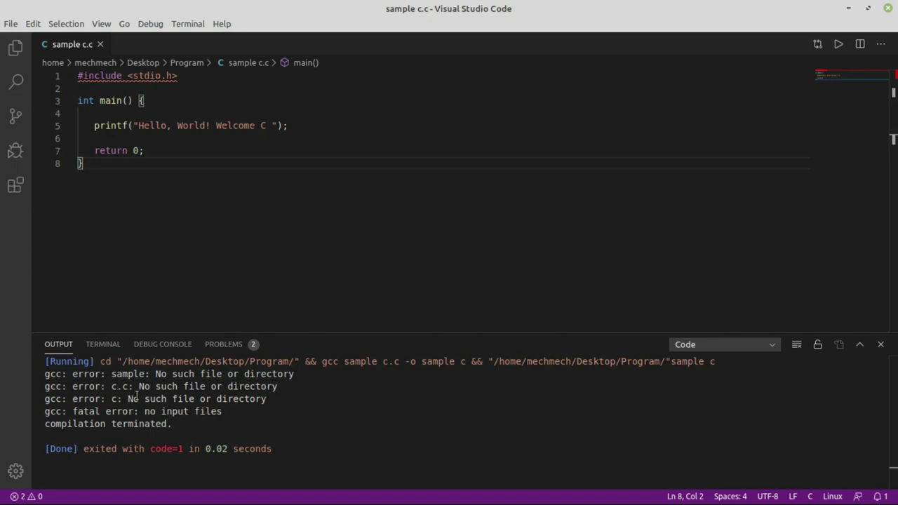
pyautogui.moveTo(173, 424); pyautogui.dragTo(38, 373)
pyautogui.click(180, 386)
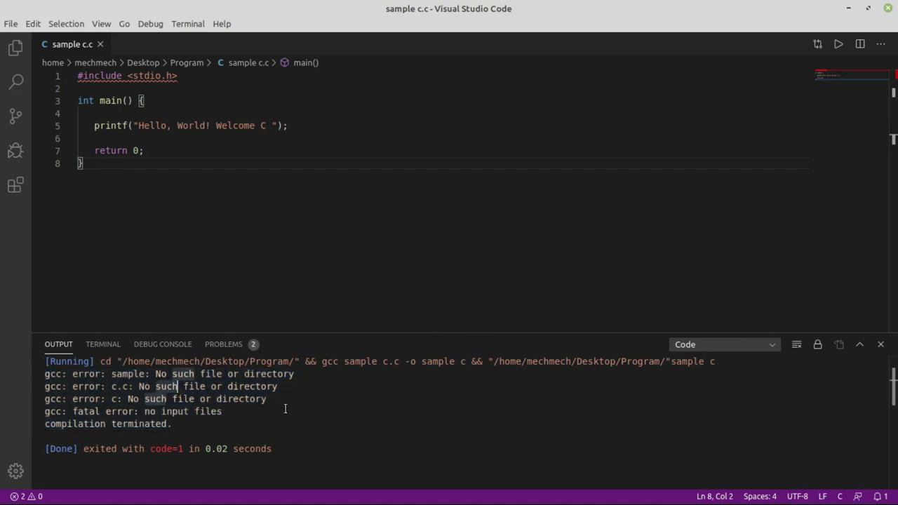
pyautogui.click(143, 423)
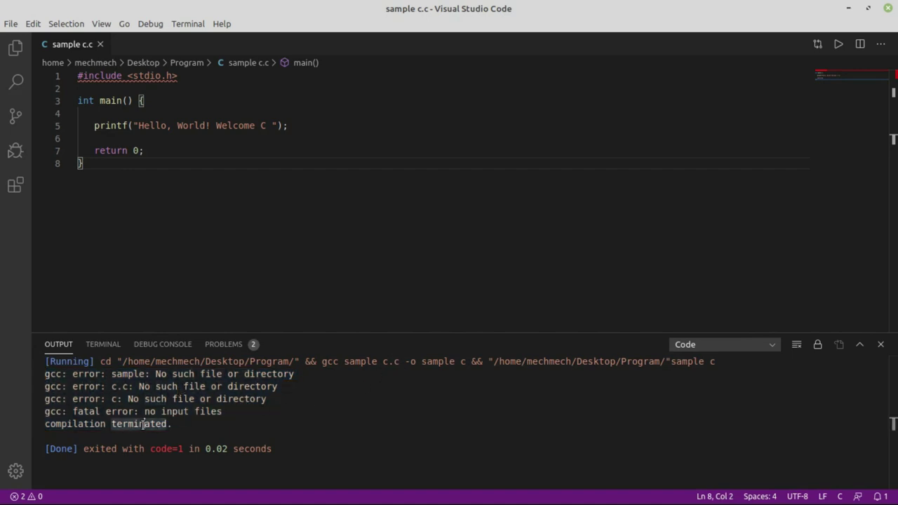
pyautogui.click(881, 344)
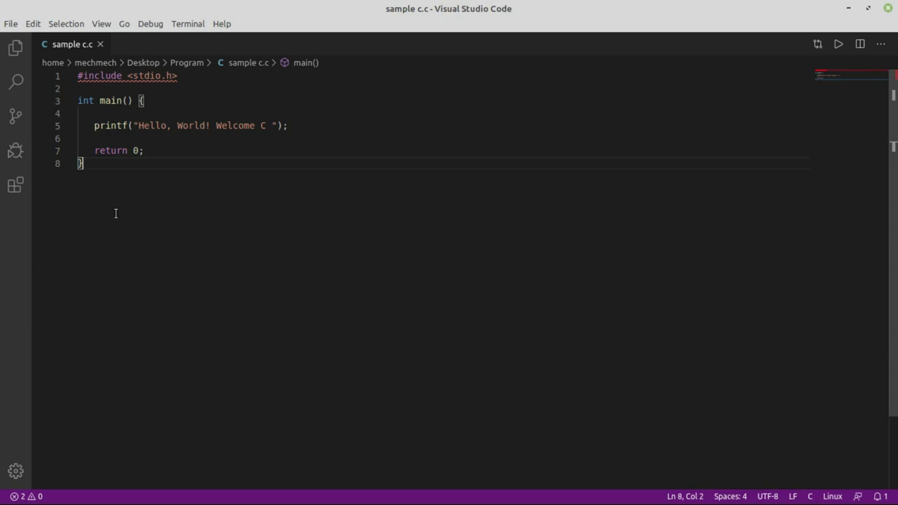
# Minimize the editor, switch to Linux Mint's Software Manager and open its Programming category.
pyautogui.click(848, 8)
pyautogui.moveTo(152, 418)
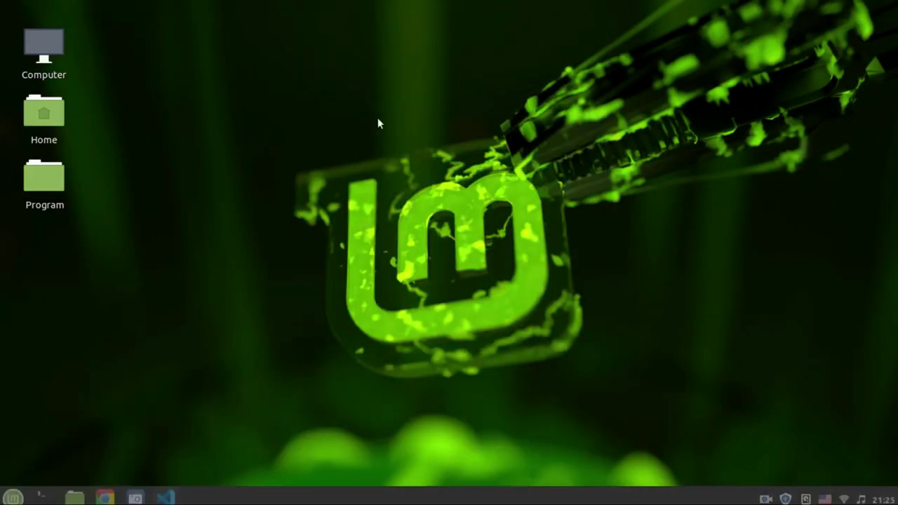
pyautogui.click(13, 491)
pyautogui.click(30, 170)
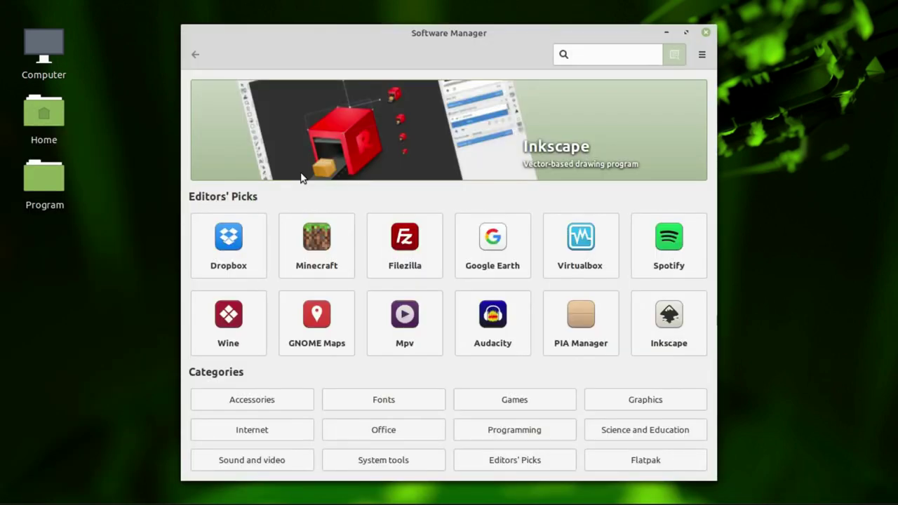
pyautogui.click(521, 434)
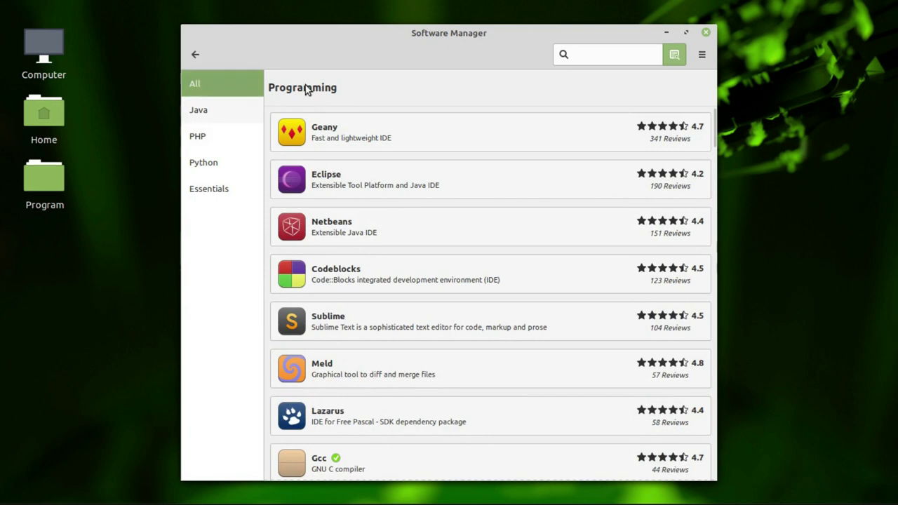
# Find G++, the GNU C++ compiler, in the Programming list and open its details page.
pyautogui.scroll(-6, 371, 207)
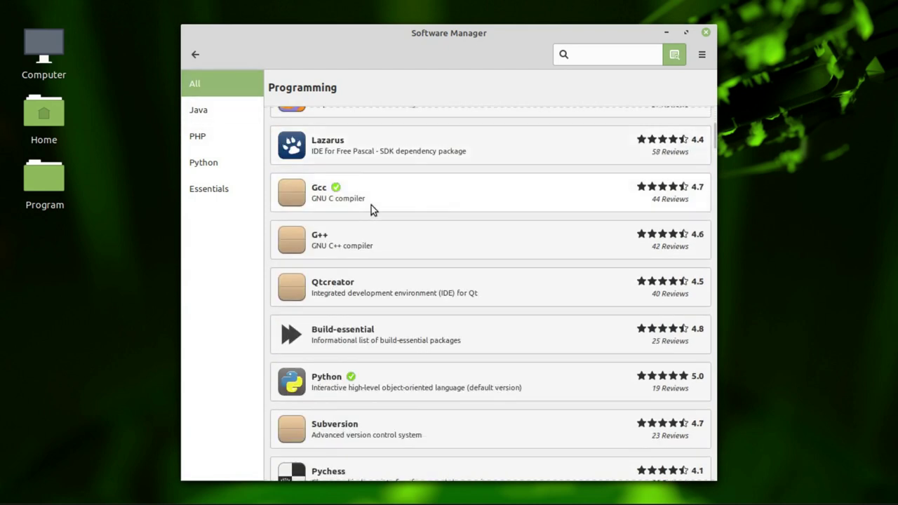
pyautogui.scroll(6, 326, 239)
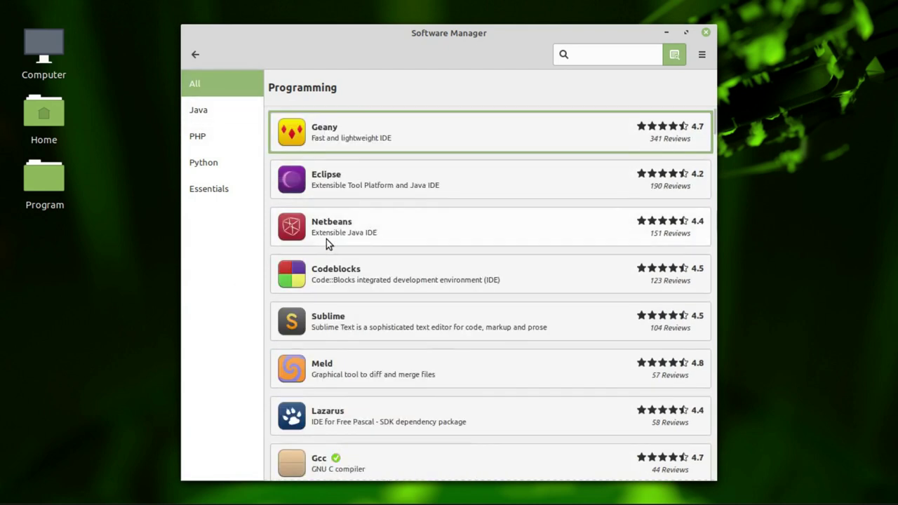
pyautogui.scroll(-6, 321, 253)
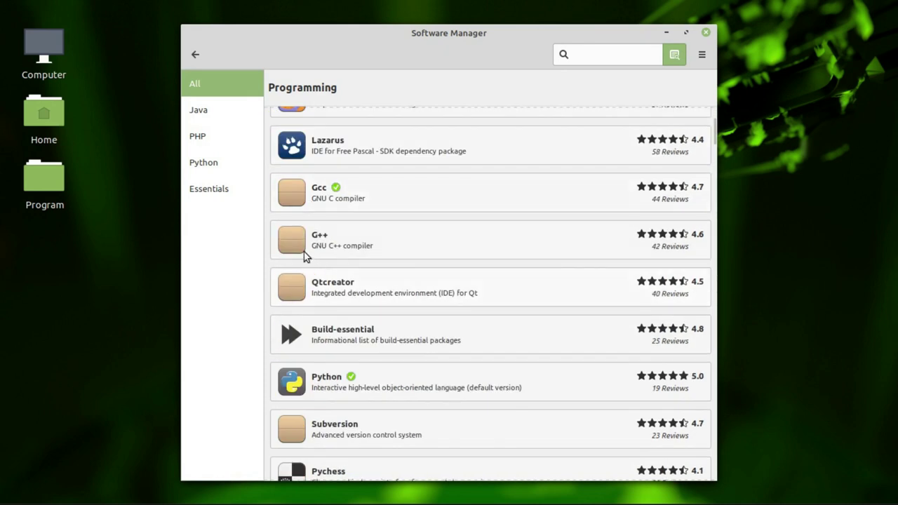
pyautogui.click(325, 241)
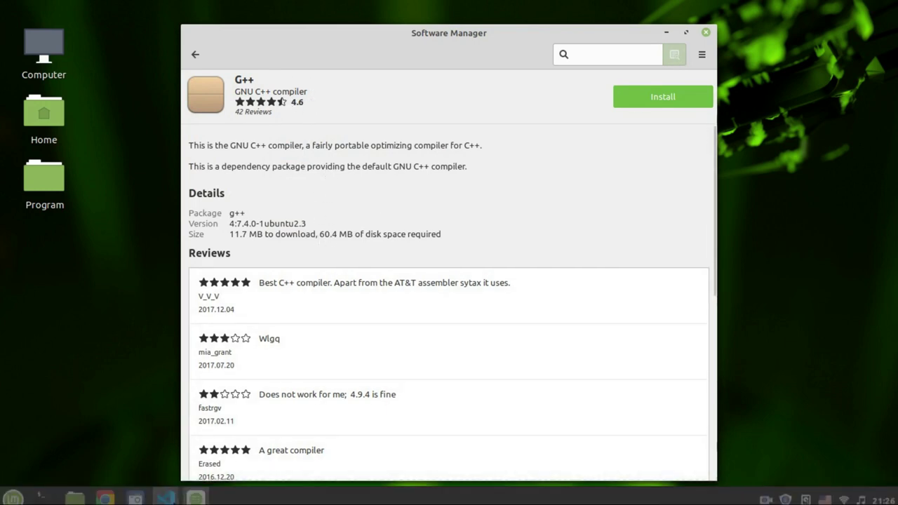
pyautogui.click(169, 494)
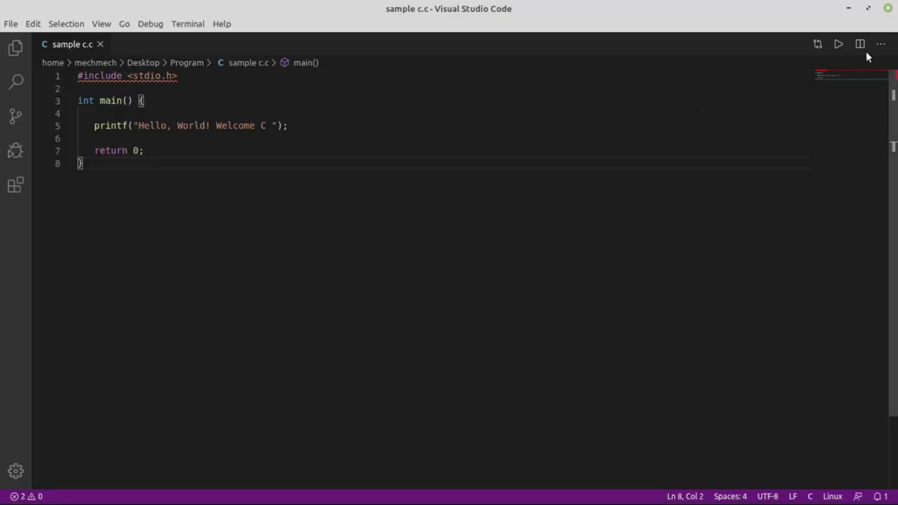
pyautogui.click(848, 7)
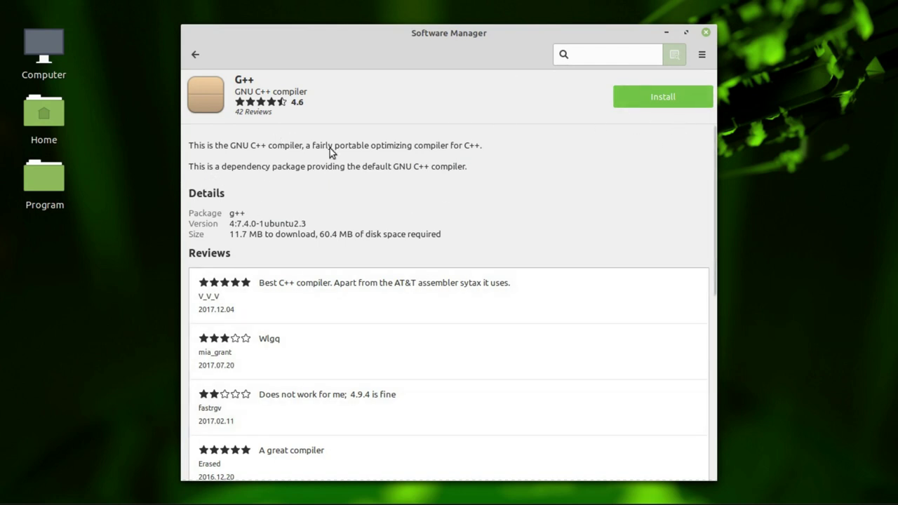
# Install G++ with its additional required packages, authenticating with the account password.
pyautogui.click(659, 103)
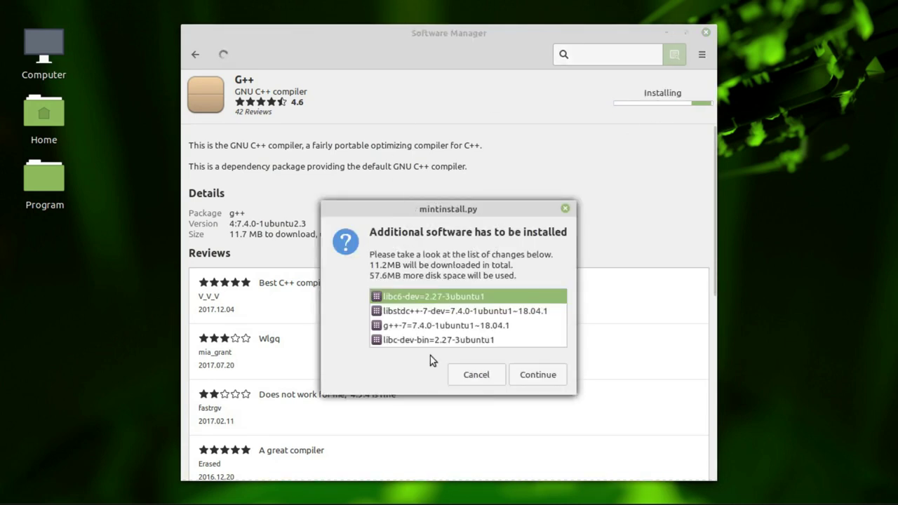
pyautogui.click(549, 375)
pyautogui.write('****')
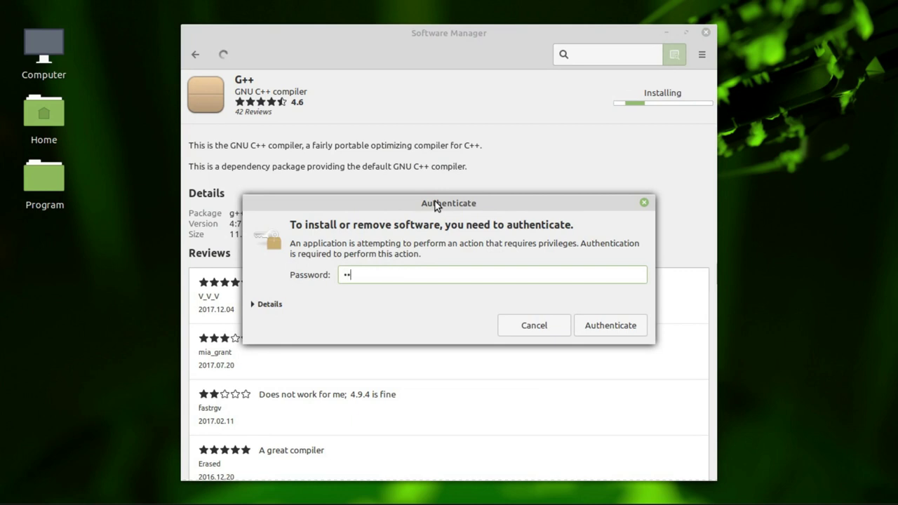
pyautogui.press('Return')
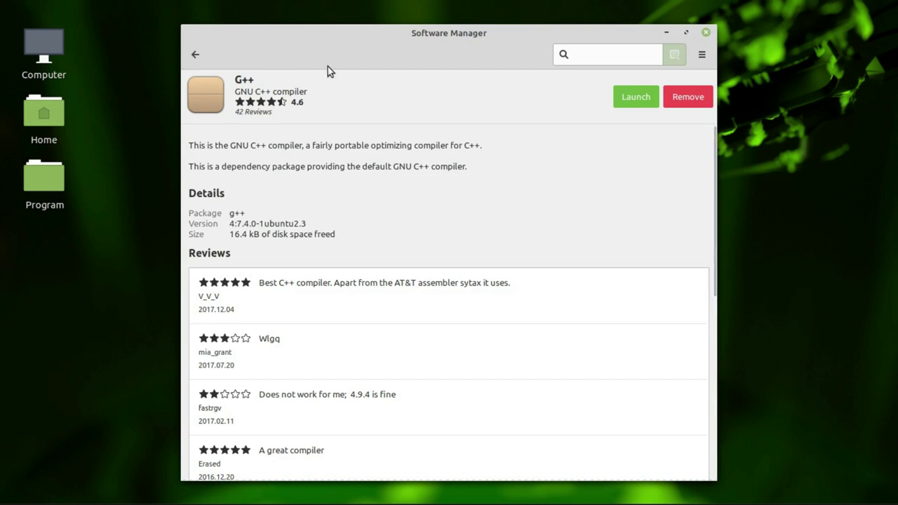
# Return to the Programming list, close Software Manager and switch back to Visual Studio Code.
pyautogui.click(196, 56)
pyautogui.scroll(1, 421, 240)
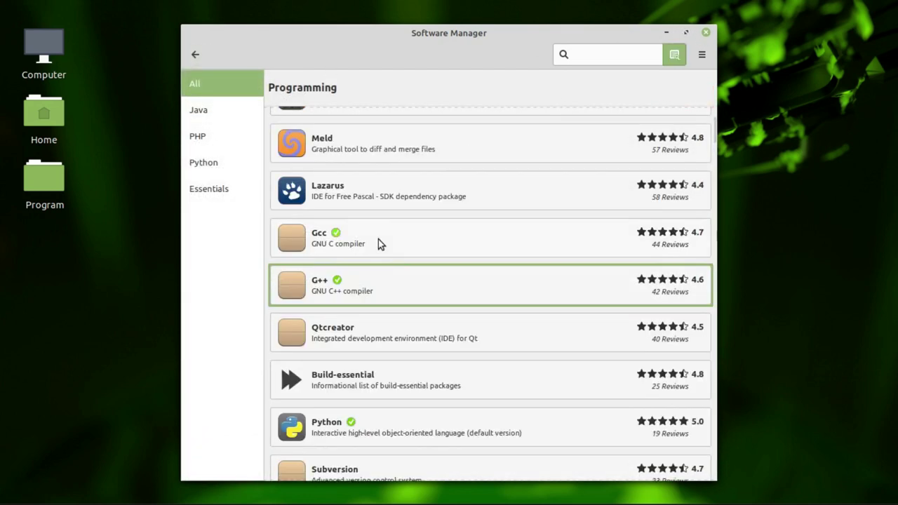
pyautogui.click(706, 33)
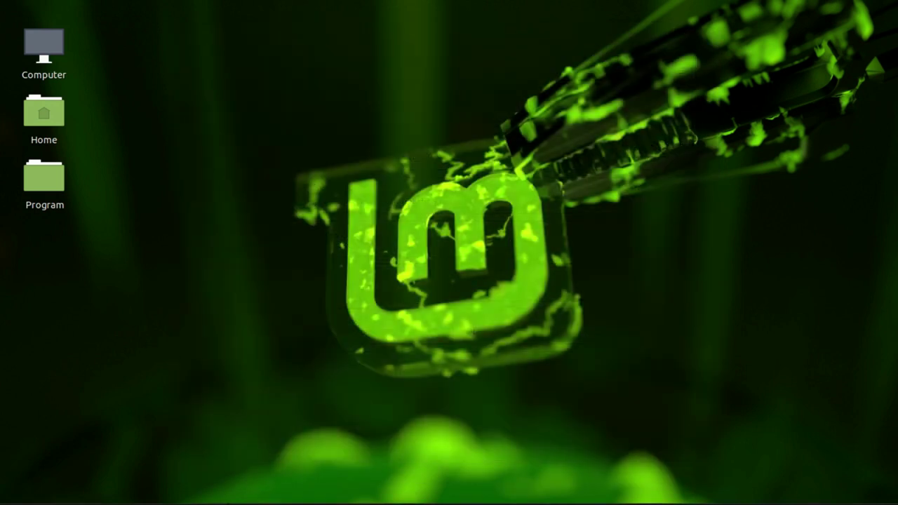
pyautogui.click(169, 495)
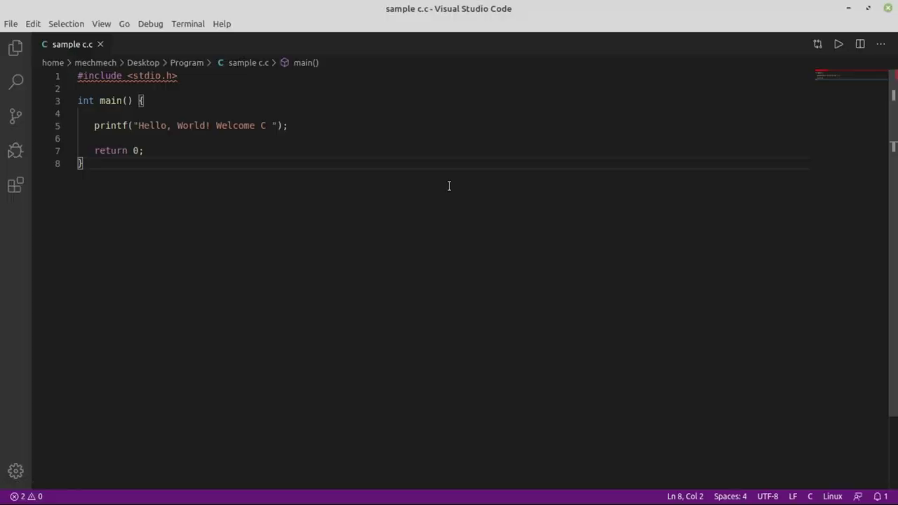
# Run the sample c.c program again, review the compiler messages from both runs, and close the output view.
pyautogui.click(840, 45)
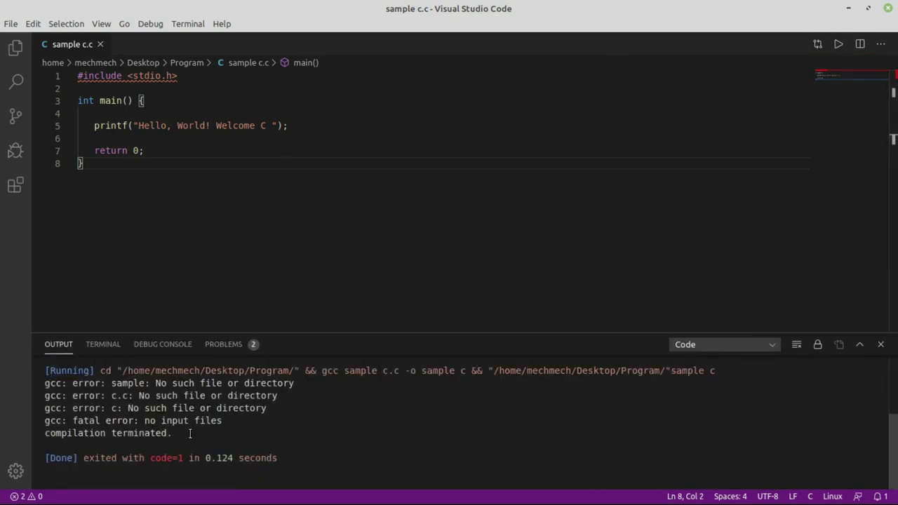
pyautogui.scroll(1, 189, 433)
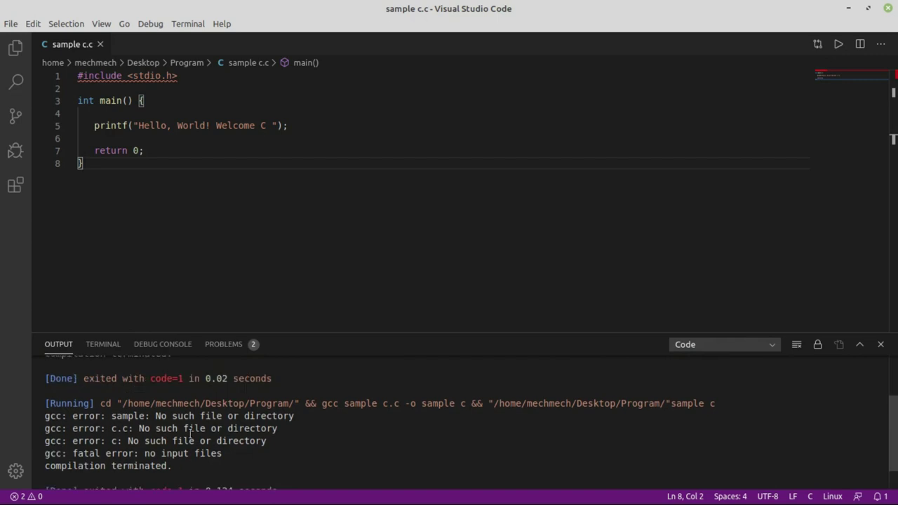
pyautogui.scroll(2, 189, 433)
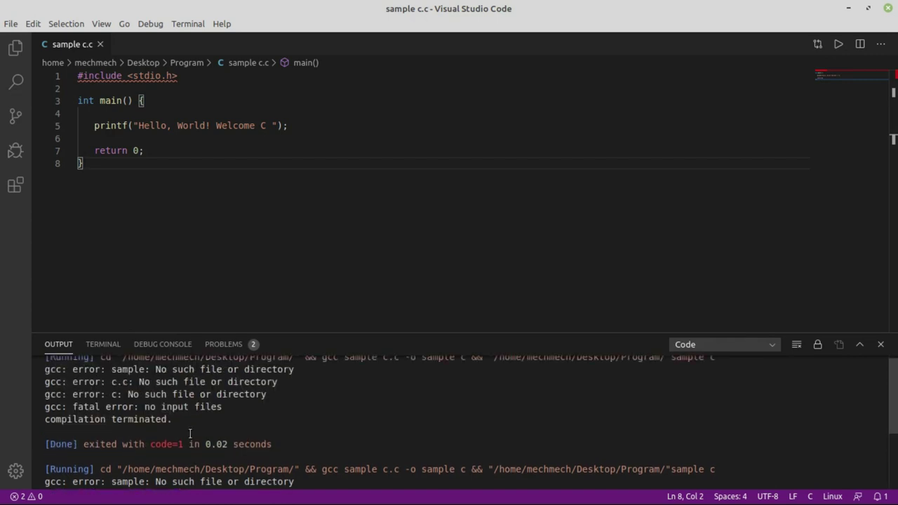
pyautogui.scroll(-3, 190, 433)
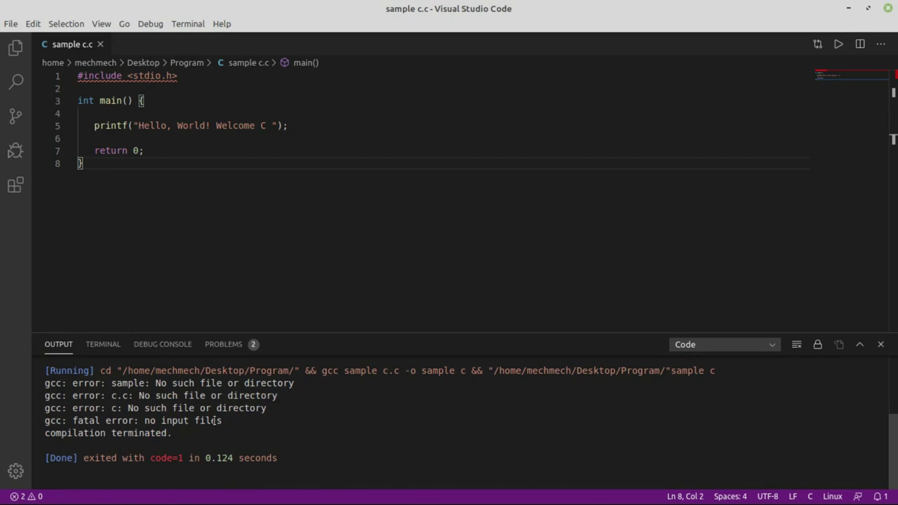
pyautogui.scroll(3, 207, 421)
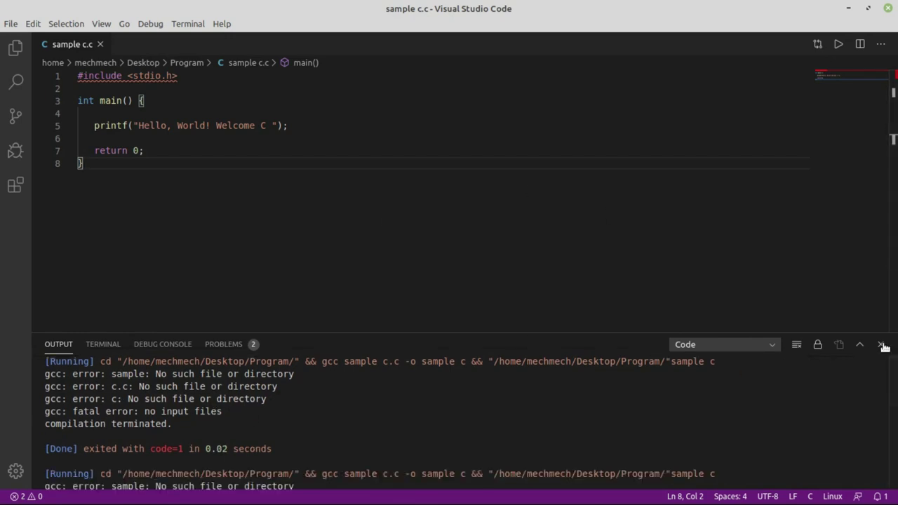
pyautogui.hotkey('ctrl', 'j')
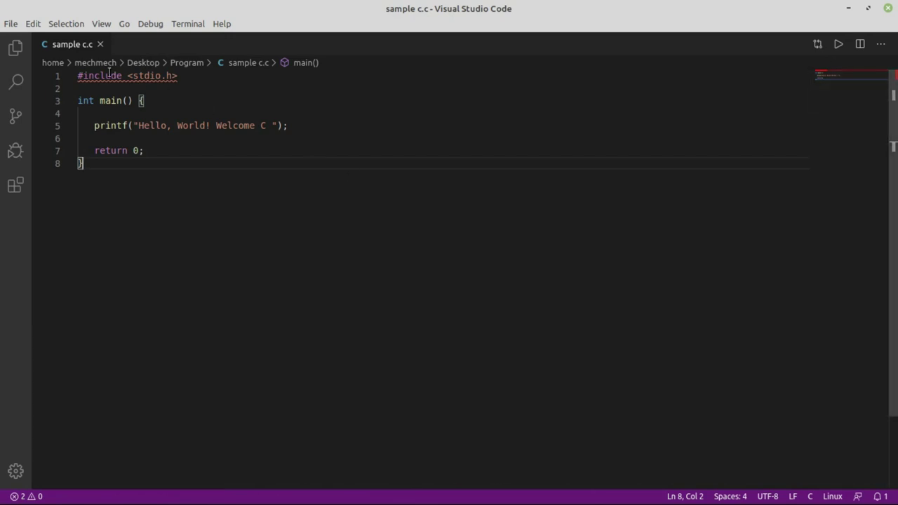
# Save the program under the new name sample.c, without a space, in the Program folder.
pyautogui.click(11, 25)
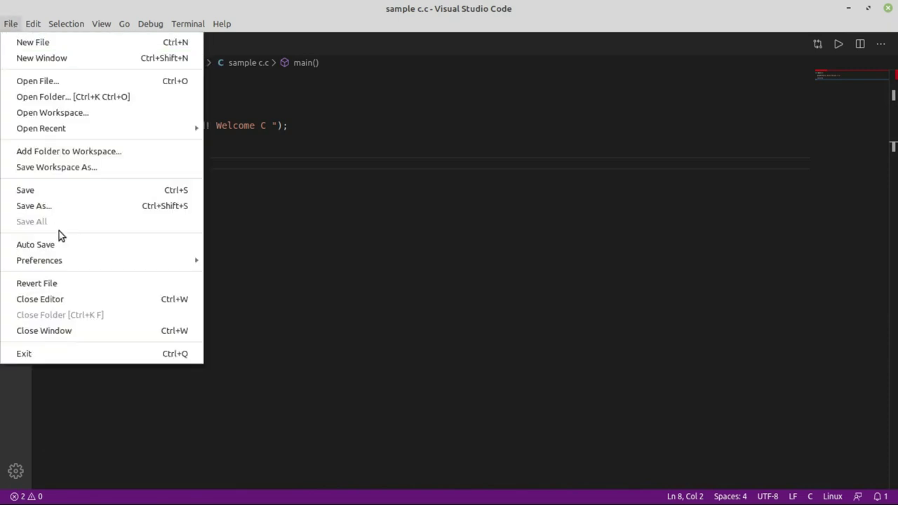
pyautogui.click(43, 203)
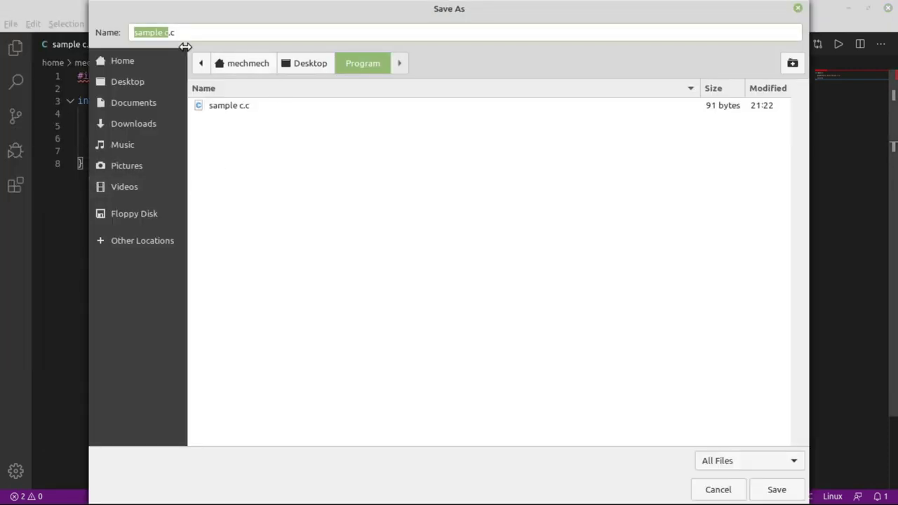
pyautogui.click(167, 33)
pyautogui.moveTo(167, 33); pyautogui.dragTo(107, 33)
pyautogui.write('sample')
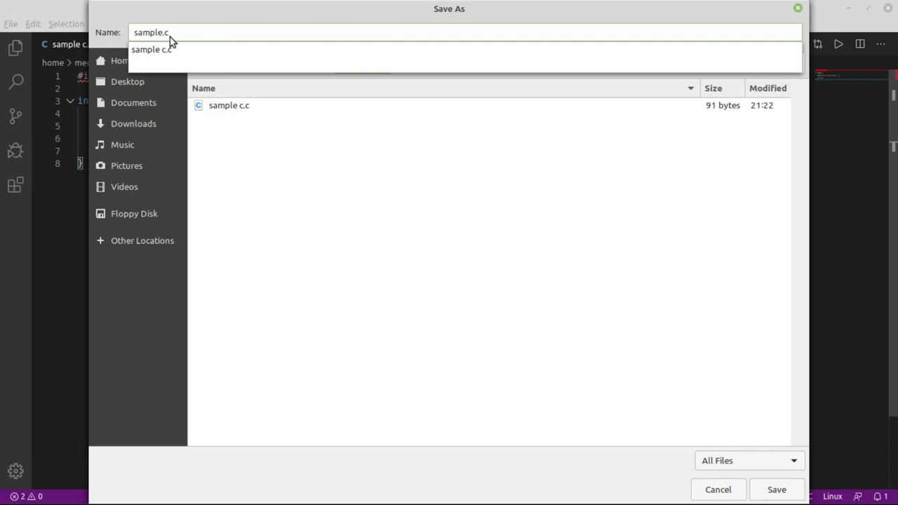
pyautogui.click(777, 490)
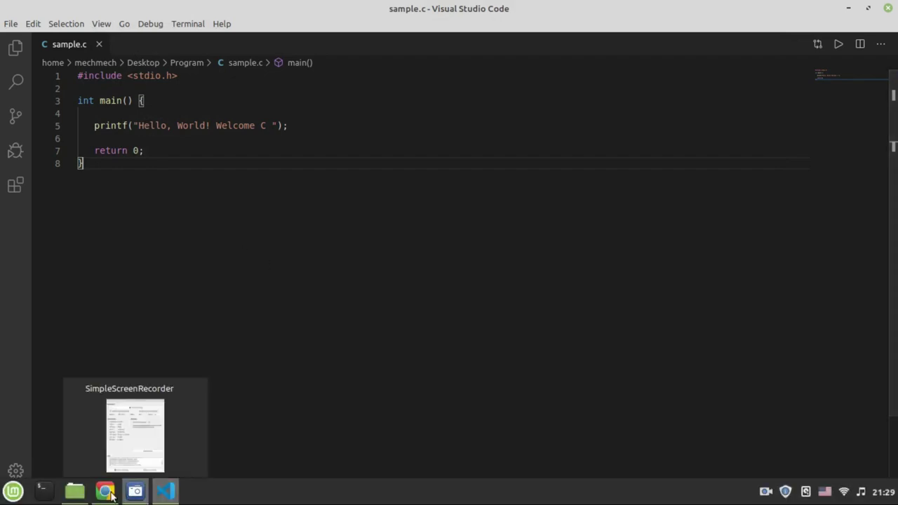
# Switch to the file manager and open the Program folder inside Desktop.
pyautogui.click(74, 498)
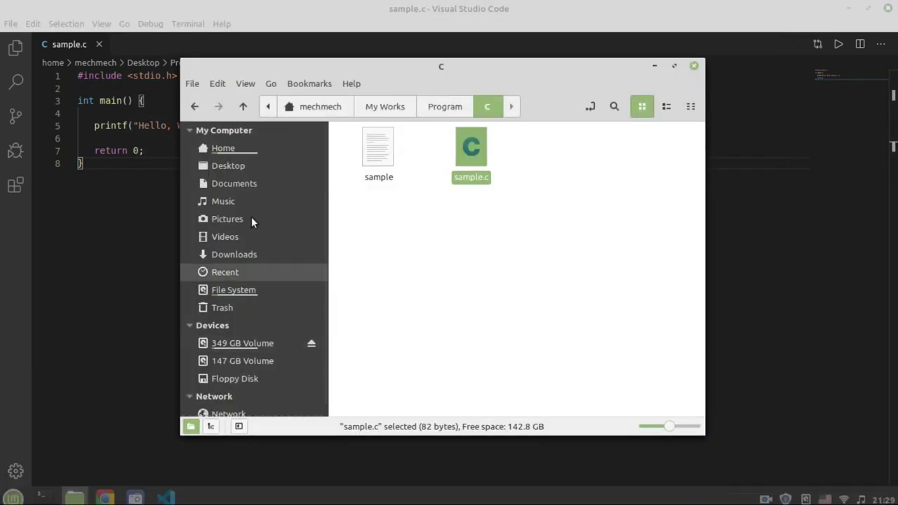
pyautogui.click(194, 106)
pyautogui.click(194, 106)
pyautogui.click(195, 106)
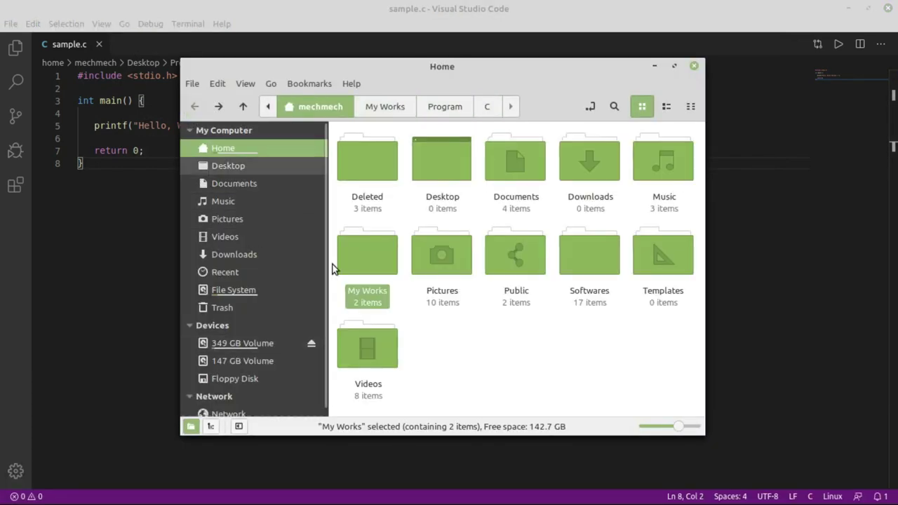
pyautogui.click(537, 344)
pyautogui.doubleClick(448, 167)
pyautogui.doubleClick(370, 148)
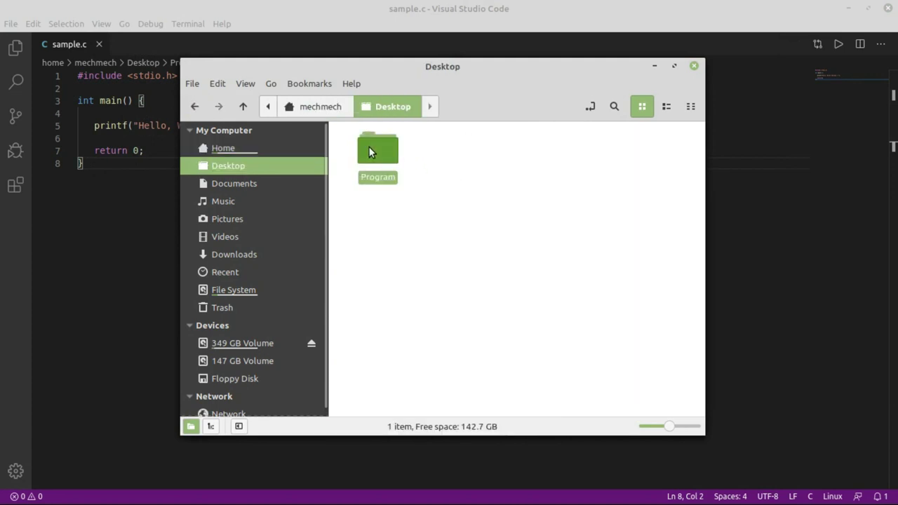
# Move the old sample c.c file from the Program folder to the Deleted folder in Home.
pyautogui.moveTo(503, 185); pyautogui.dragTo(433, 123)
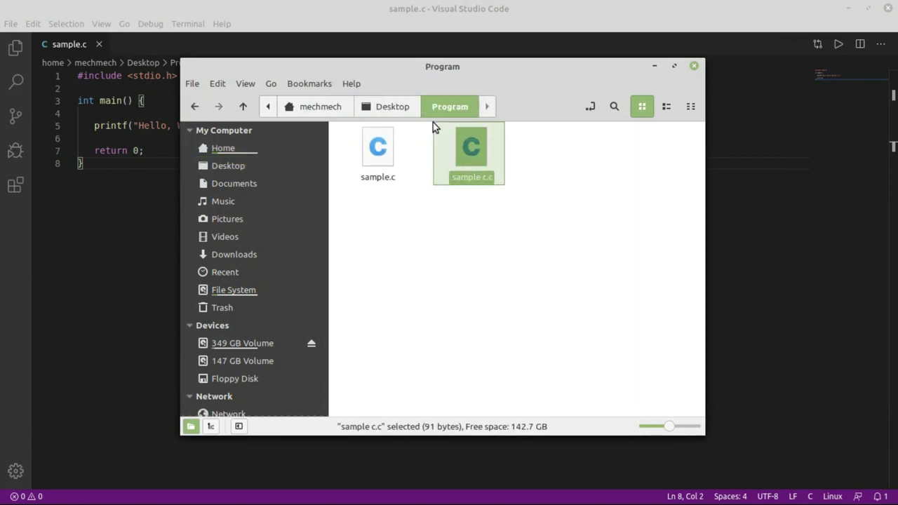
pyautogui.rightClick(468, 148)
pyautogui.click(491, 221)
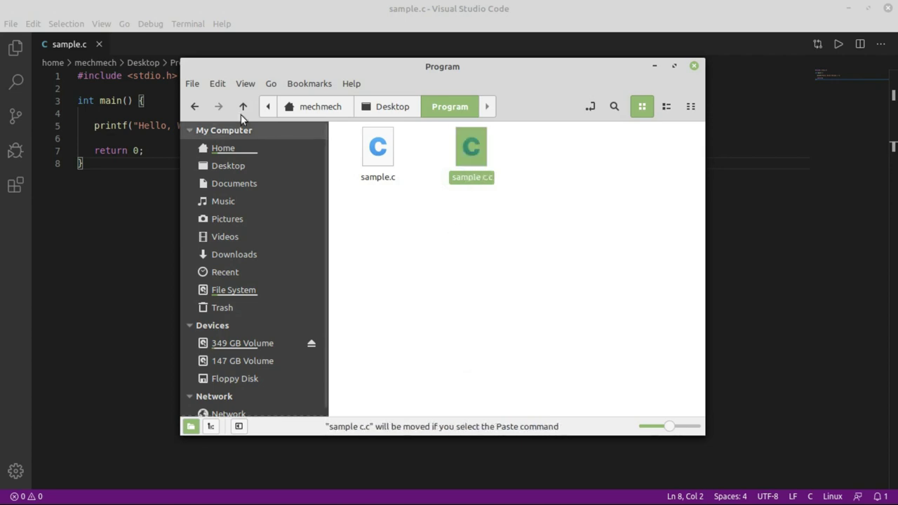
pyautogui.click(195, 107)
pyautogui.click(195, 106)
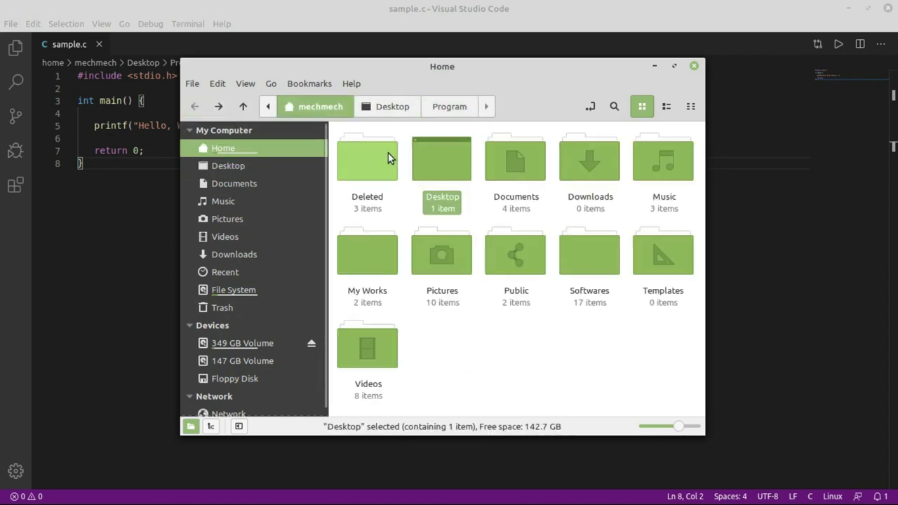
pyautogui.doubleClick(382, 154)
pyautogui.rightClick(429, 247)
pyautogui.click(460, 384)
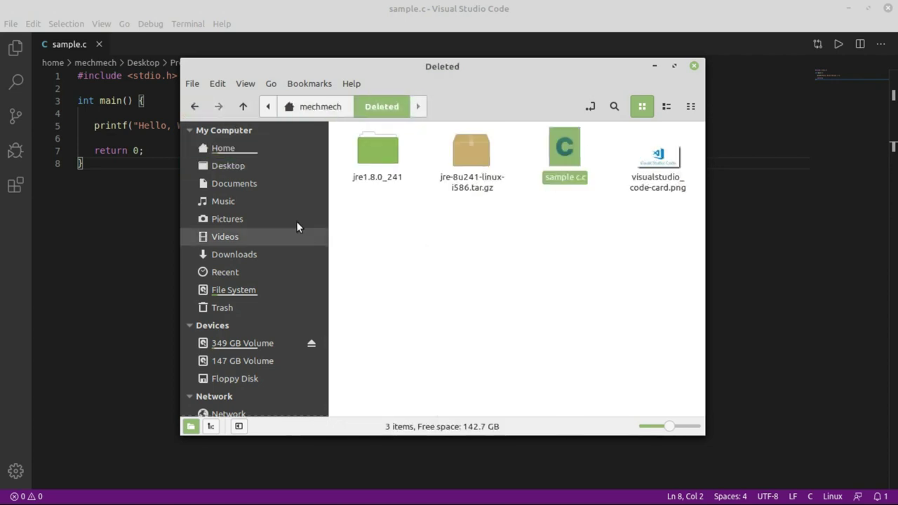
# Check the Program folder on the Desktop for sample.c, then minimize the file manager to return to the editor.
pyautogui.click(194, 106)
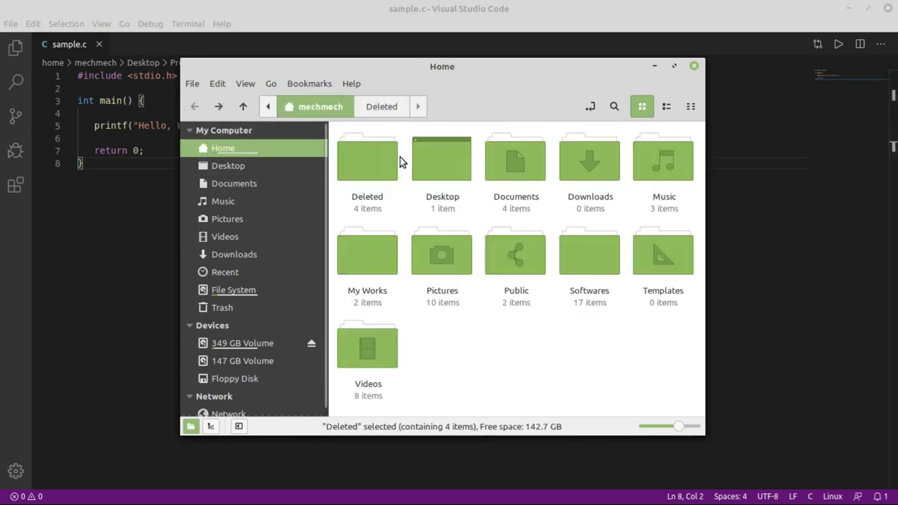
pyautogui.doubleClick(438, 151)
pyautogui.doubleClick(378, 150)
pyautogui.click(376, 153)
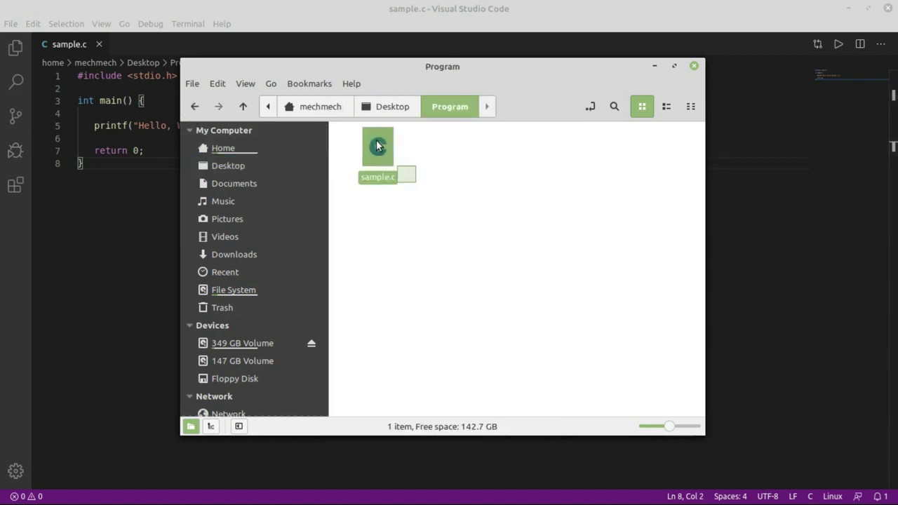
pyautogui.click(655, 66)
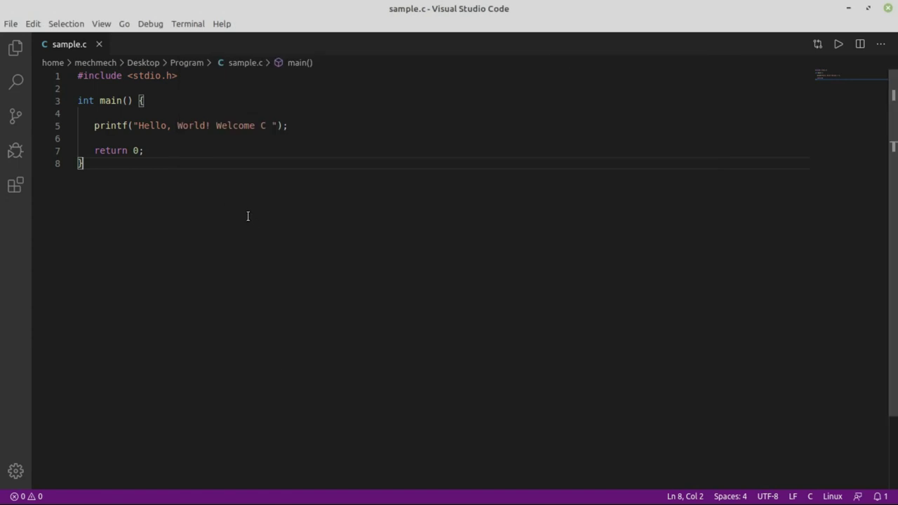
# Run sample.c with Code Runner and highlight the program's printed line in the output.
pyautogui.click(838, 45)
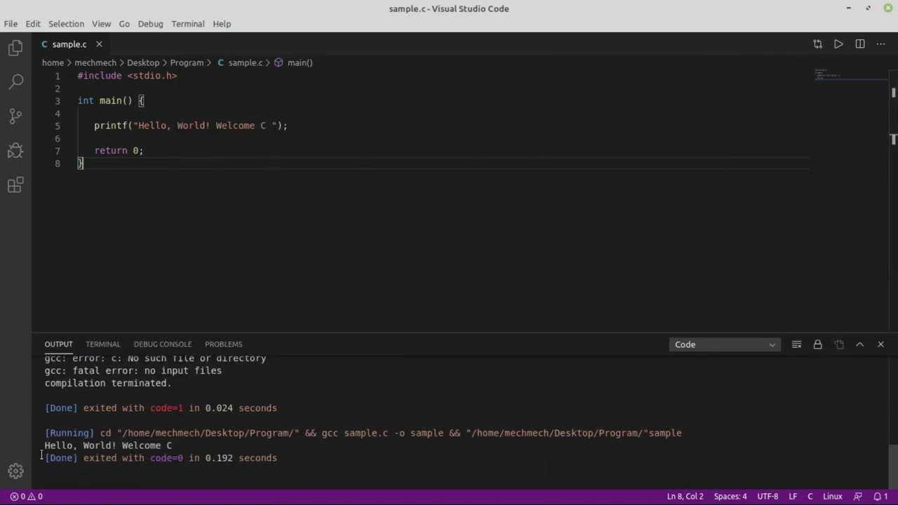
pyautogui.moveTo(45, 445); pyautogui.dragTo(183, 446)
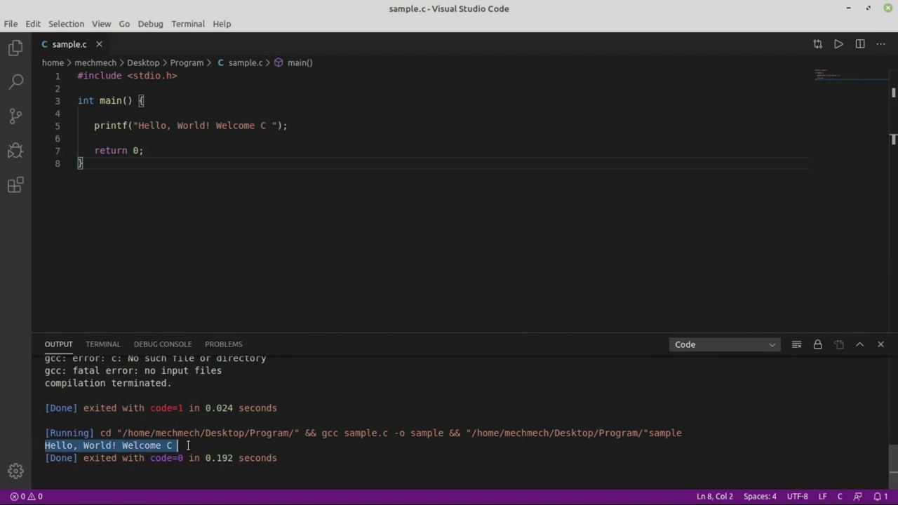
pyautogui.click(131, 446)
pyautogui.moveTo(45, 445); pyautogui.dragTo(174, 446)
pyautogui.click(146, 432)
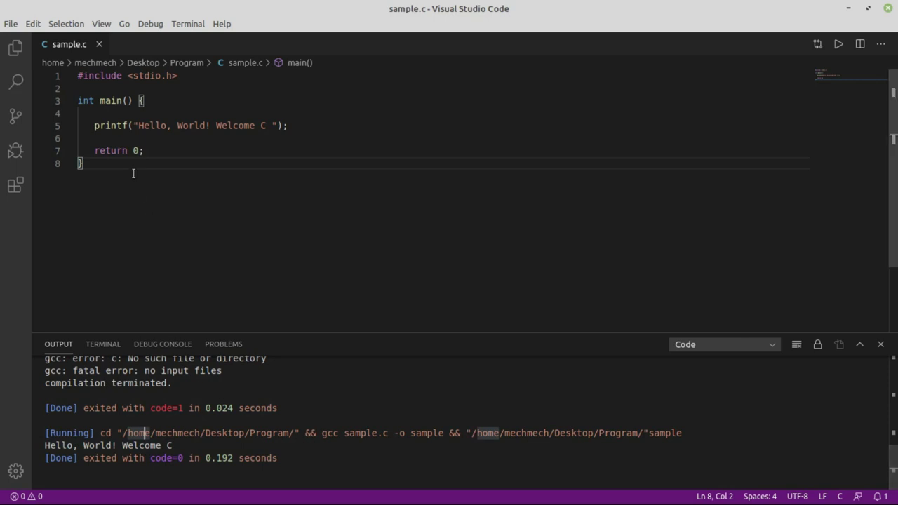
# Save the sample.c file.
pyautogui.click(11, 24)
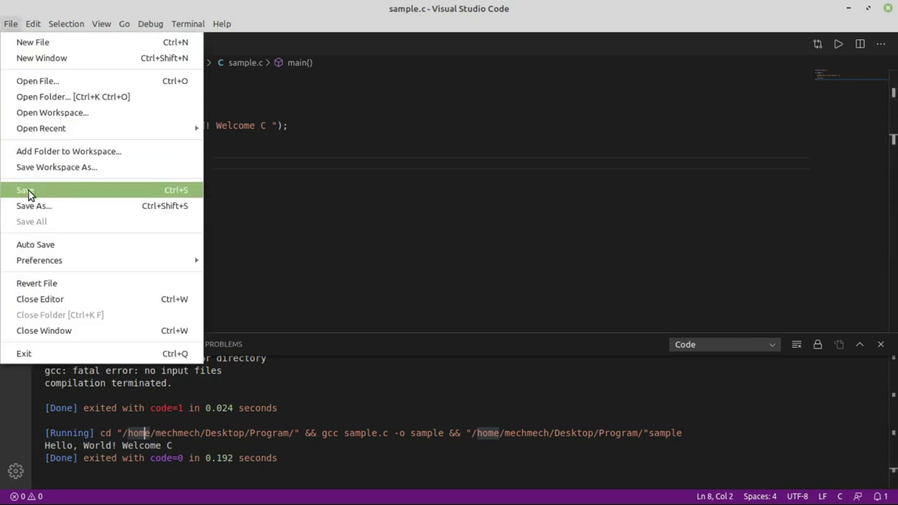
pyautogui.click(28, 193)
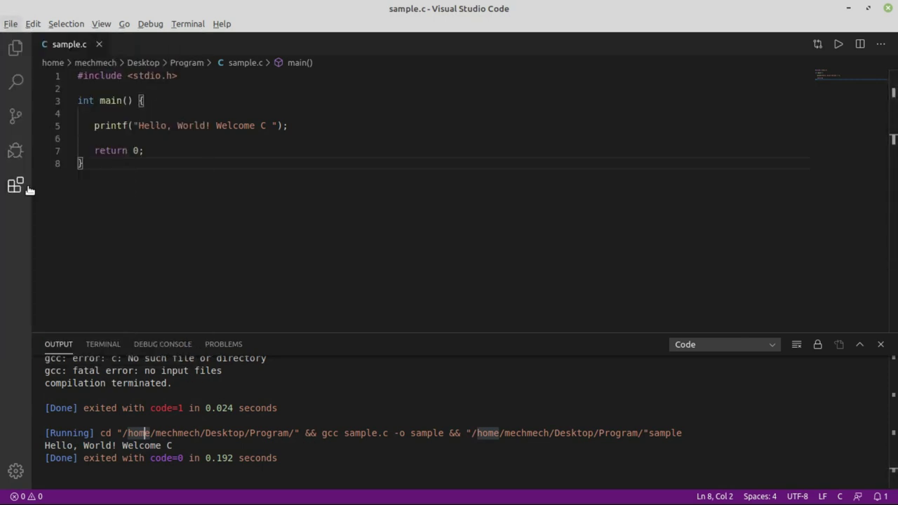
pyautogui.click(6, 25)
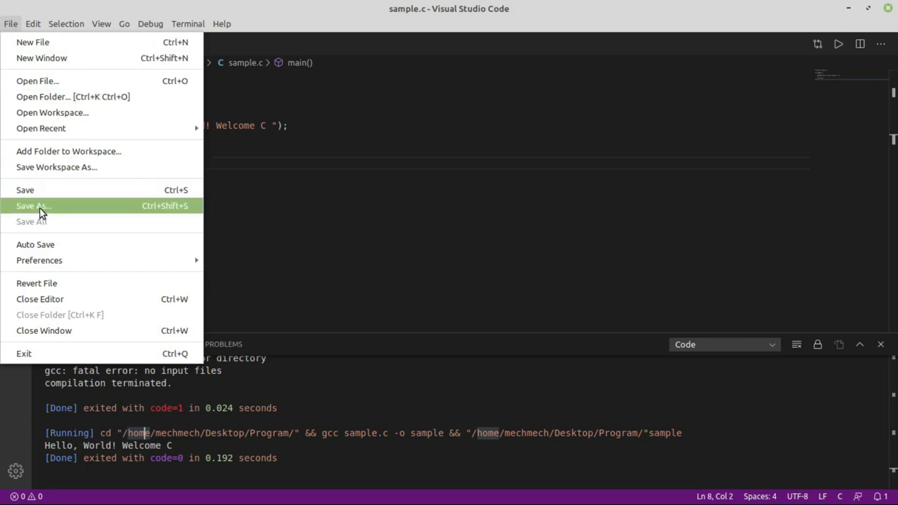
pyautogui.click(35, 206)
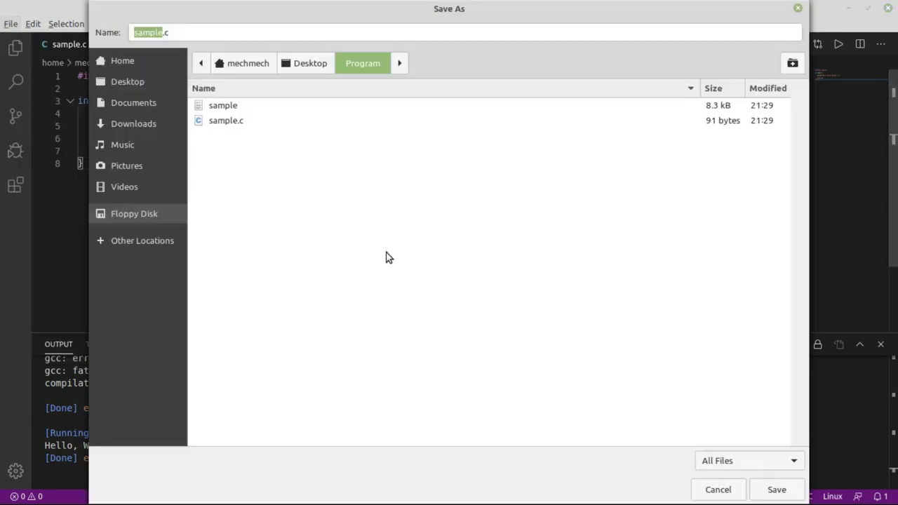
pyautogui.click(159, 32)
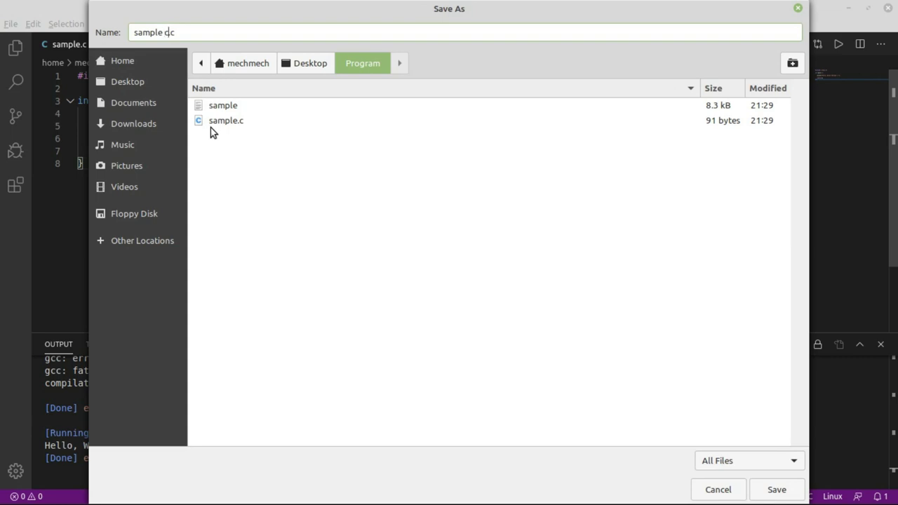
pyautogui.press('BackSpace')
pyautogui.press('BackSpace')
pyautogui.press('BackSpace')
pyautogui.press('BackSpace')
pyautogui.press('BackSpace')
pyautogui.press('BackSpace')
pyautogui.press('BackSpace')
pyautogui.press('BackSpace')
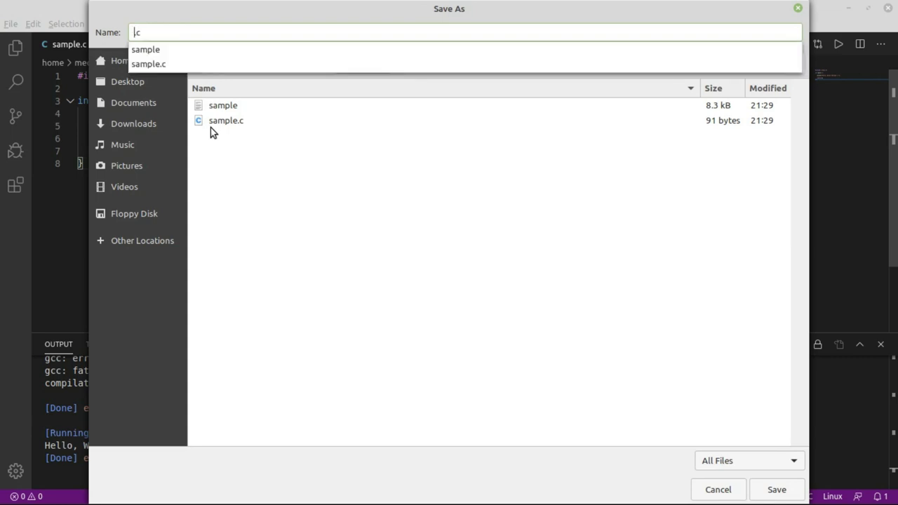
pyautogui.click(735, 489)
pyautogui.click(729, 490)
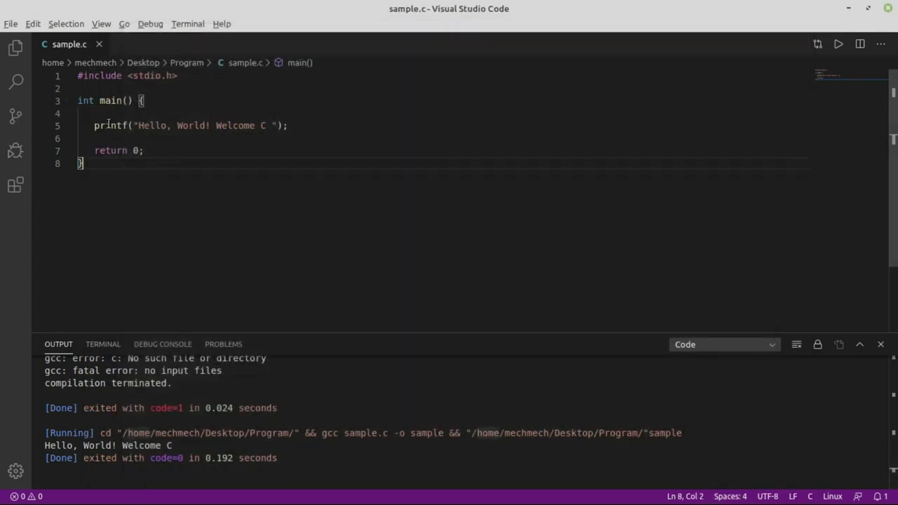
# Replace the printf message in sample.c with "Welcome C Program" and save the file.
pyautogui.moveTo(45, 445); pyautogui.dragTo(175, 445)
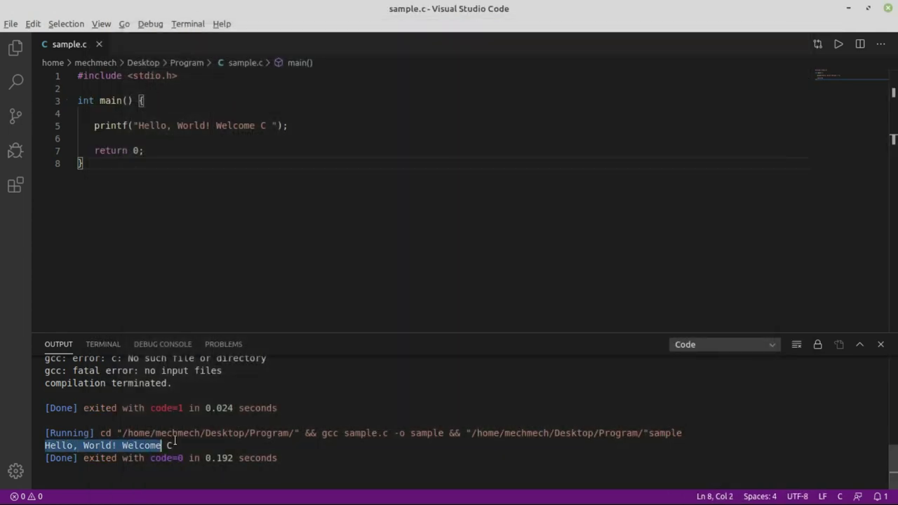
pyautogui.click(144, 446)
pyautogui.moveTo(139, 125); pyautogui.dragTo(263, 119)
pyautogui.write('We')
pyautogui.write('lcome ')
pyautogui.write('C')
pyautogui.write(' Progra')
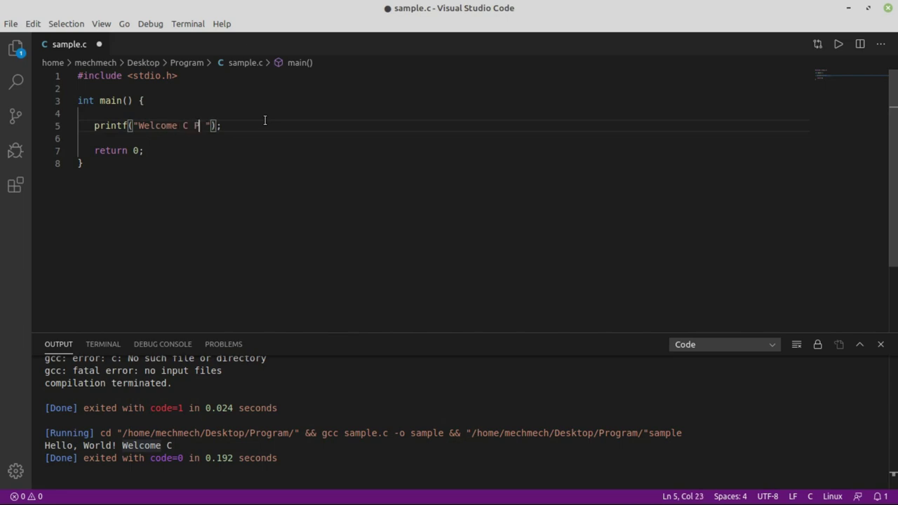
pyautogui.write('m')
pyautogui.hotkey('ctrl', 's')
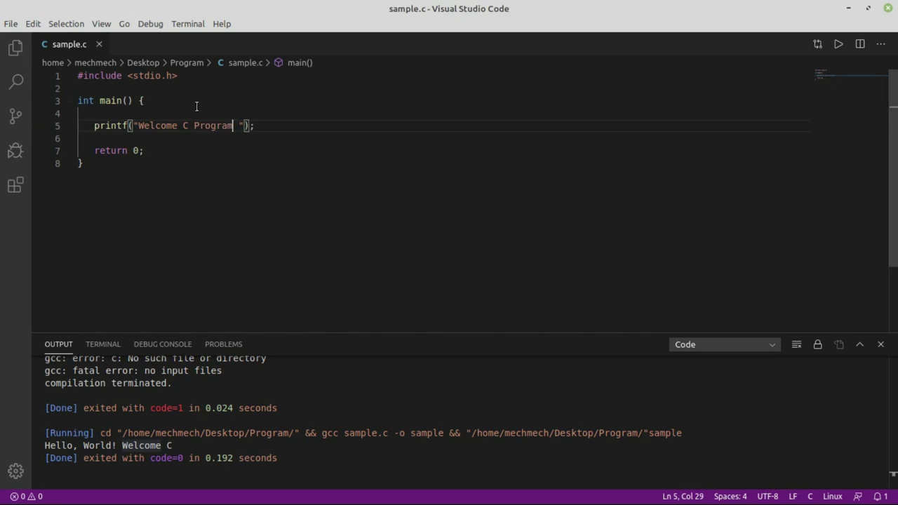
# Run sample.c with Code Runner and highlight the latest run's lines in the output.
pyautogui.click(319, 155)
pyautogui.click(839, 44)
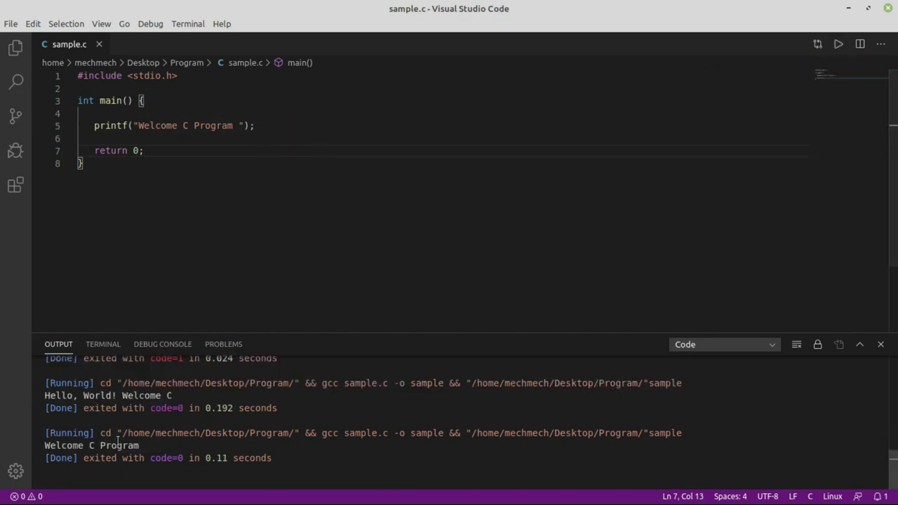
pyautogui.moveTo(45, 445); pyautogui.dragTo(167, 443)
pyautogui.click(132, 444)
pyautogui.doubleClick(119, 444)
pyautogui.click(35, 453)
pyautogui.moveTo(36, 454); pyautogui.dragTo(39, 434)
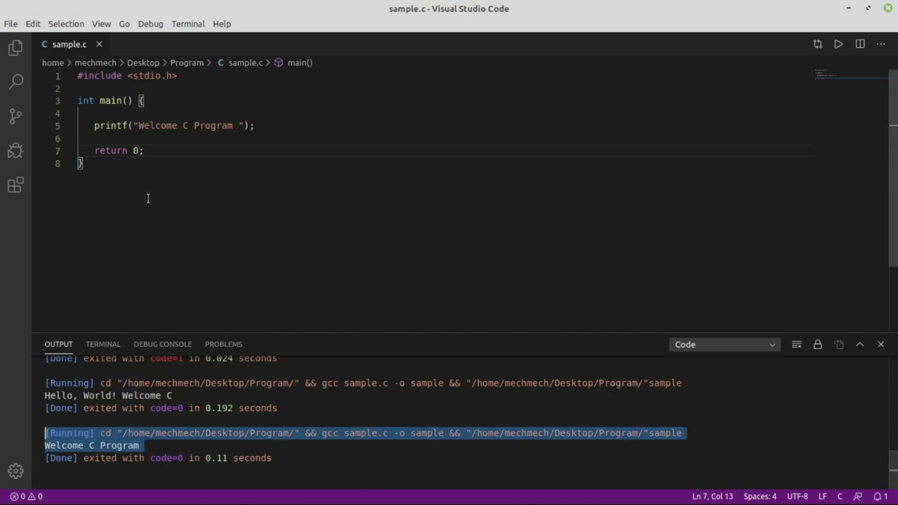
# Highlight all the code in sample.c and close the output panel.
pyautogui.click(101, 171)
pyautogui.moveTo(101, 171); pyautogui.dragTo(76, 73)
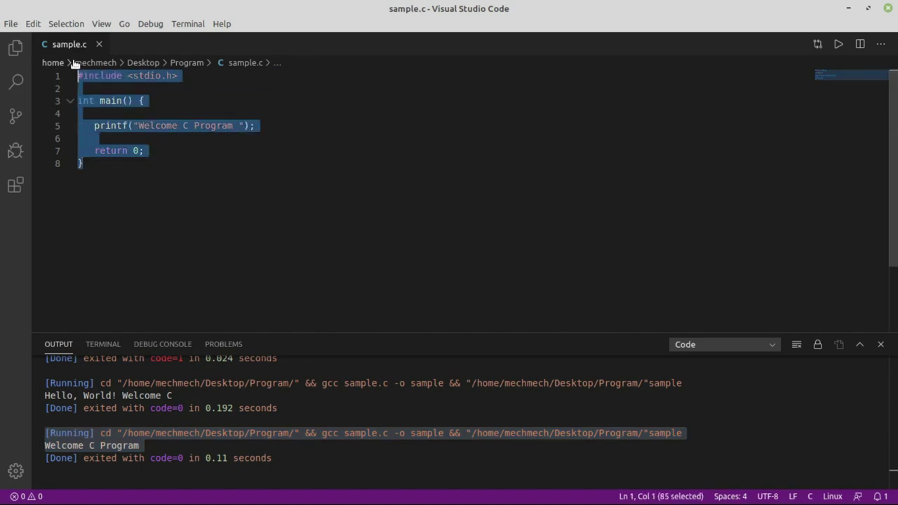
pyautogui.click(89, 166)
pyautogui.moveTo(88, 166); pyautogui.dragTo(68, 67)
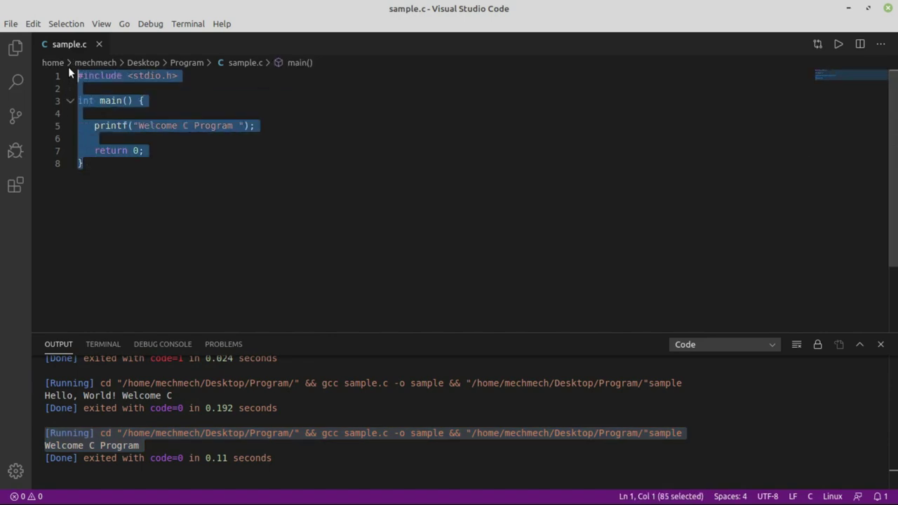
pyautogui.click(89, 166)
pyautogui.click(880, 343)
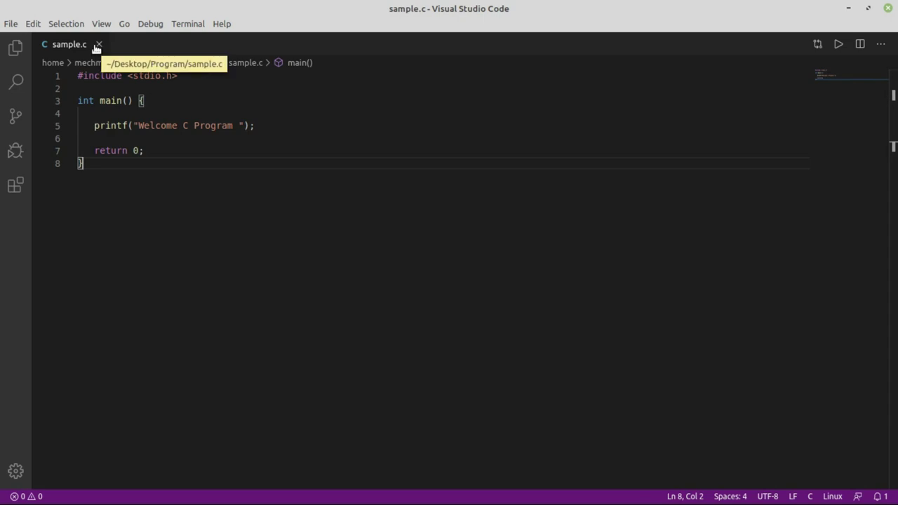
# Create a new untitled file and close sample.c.
pyautogui.click(11, 23)
pyautogui.click(28, 41)
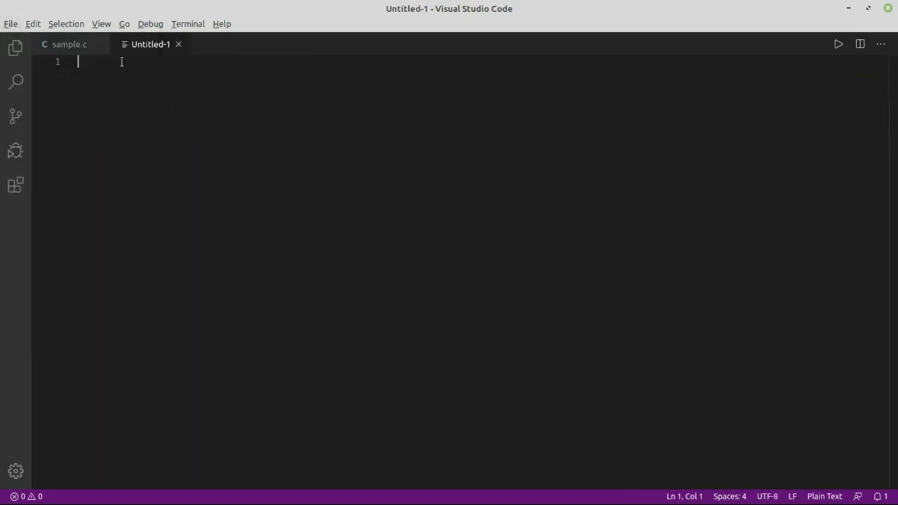
pyautogui.click(74, 44)
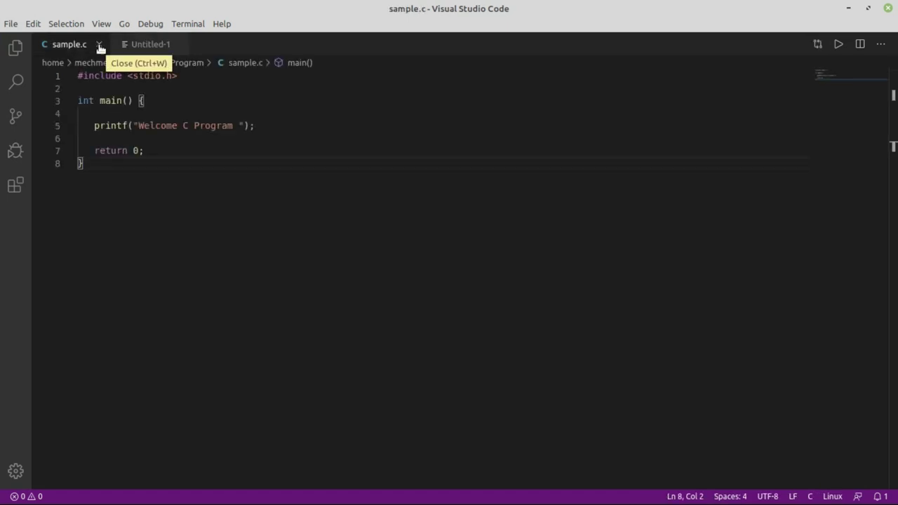
pyautogui.click(99, 44)
# Switch to the file manager and cut the sample and sample.c files in the Program folder.
pyautogui.moveTo(76, 489)
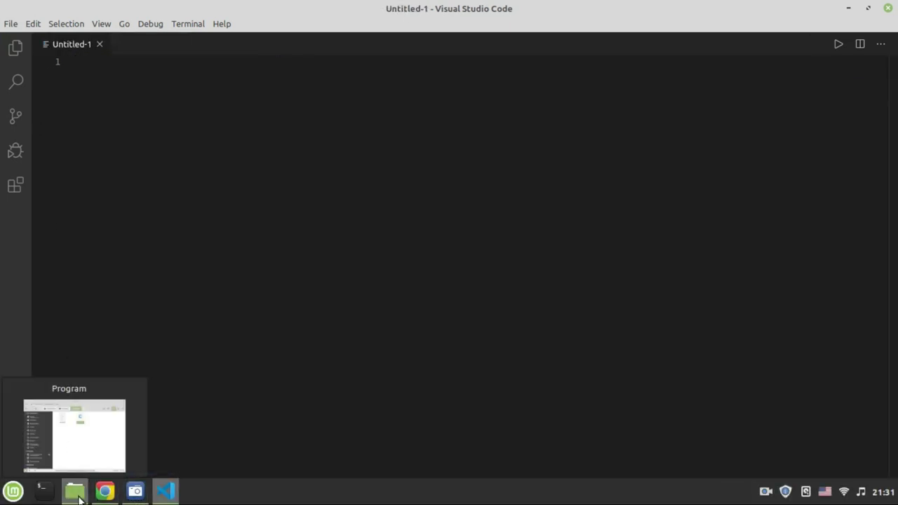
pyautogui.click(81, 413)
pyautogui.moveTo(533, 211); pyautogui.dragTo(265, 83)
pyautogui.click(550, 221)
pyautogui.moveTo(546, 217); pyautogui.dragTo(261, 87)
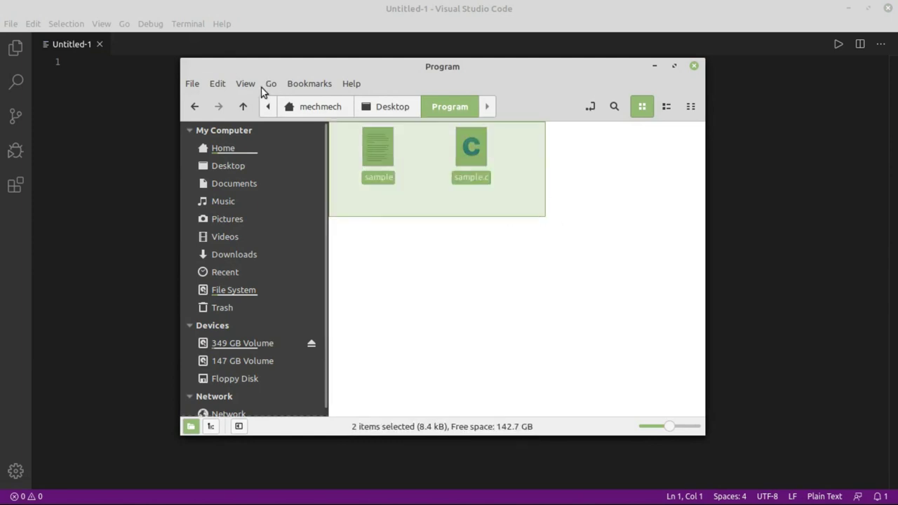
pyautogui.hotkey('ctrl', 'x')
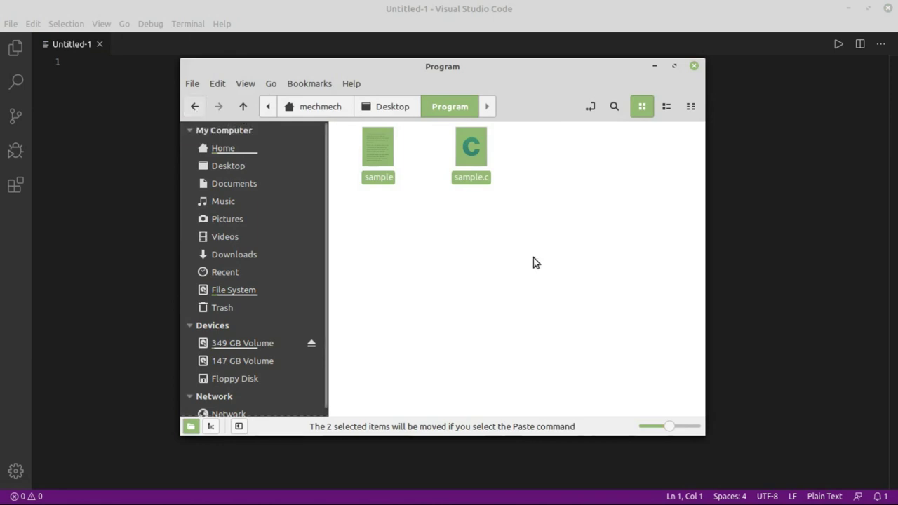
# Check the sample files in the Program folder, reopen the folder from Desktop, and minimize the file manager to return to the editor.
pyautogui.click(508, 229)
pyautogui.click(481, 156)
pyautogui.click(512, 206)
pyautogui.moveTo(540, 207); pyautogui.dragTo(294, 88)
pyautogui.click(517, 192)
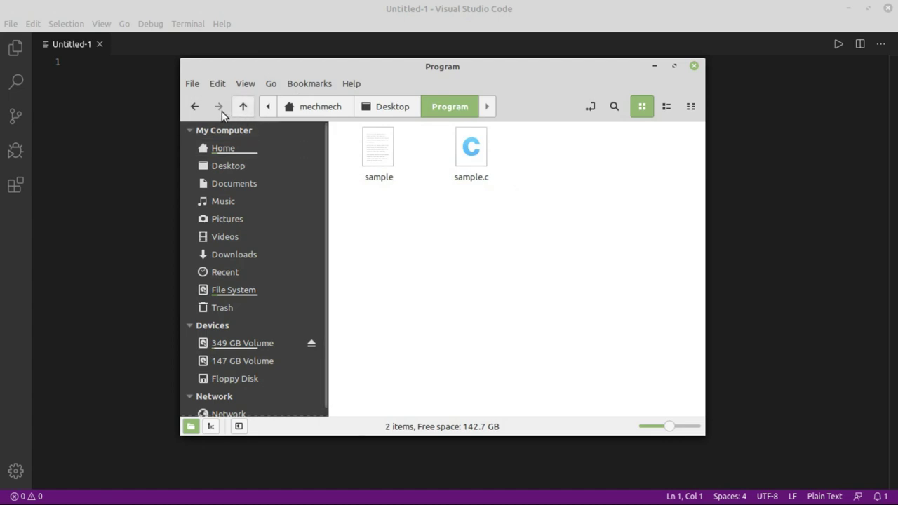
pyautogui.click(196, 108)
pyautogui.doubleClick(378, 145)
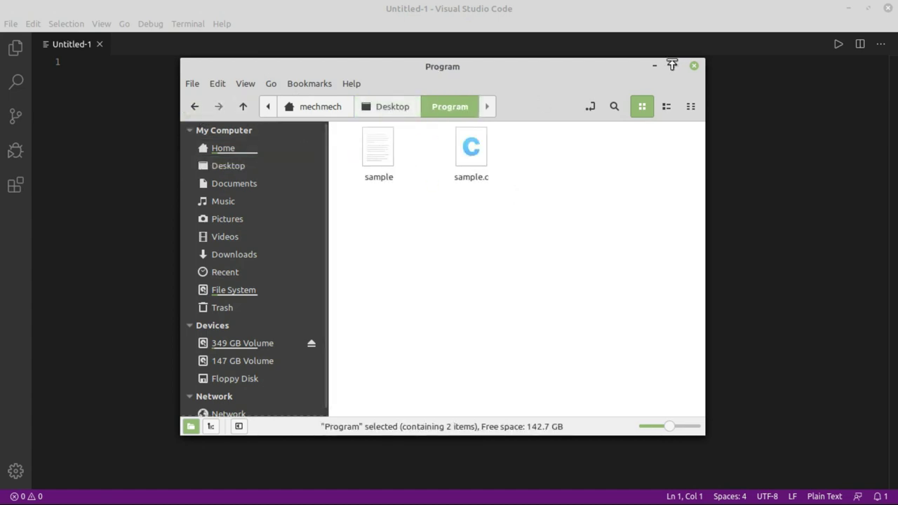
pyautogui.click(653, 67)
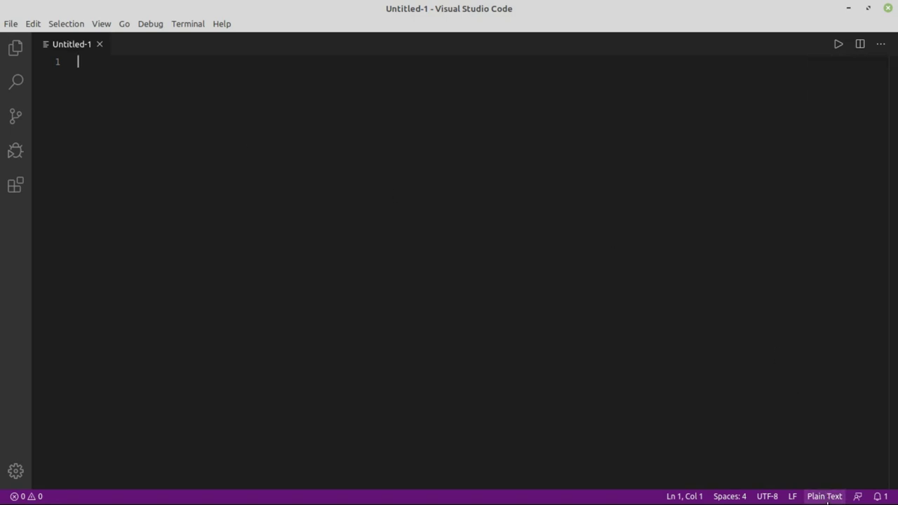
# Set the untitled file's language mode to C++ and paste in the iostream Hello World program.
pyautogui.click(825, 497)
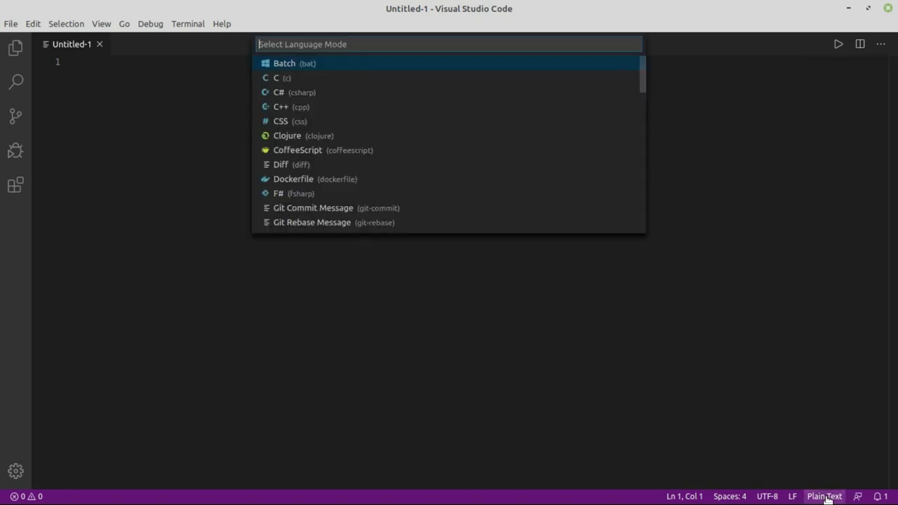
pyautogui.click(284, 108)
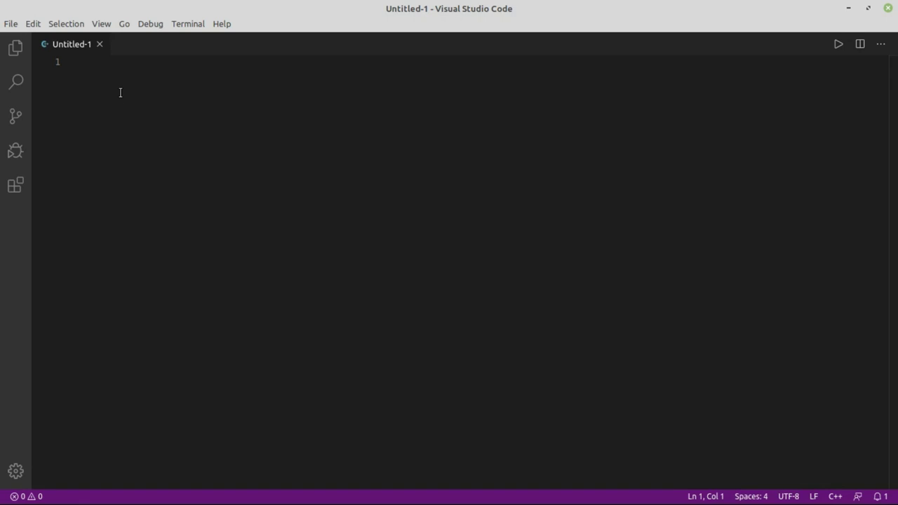
pyautogui.hotkey('ctrl', 'v')
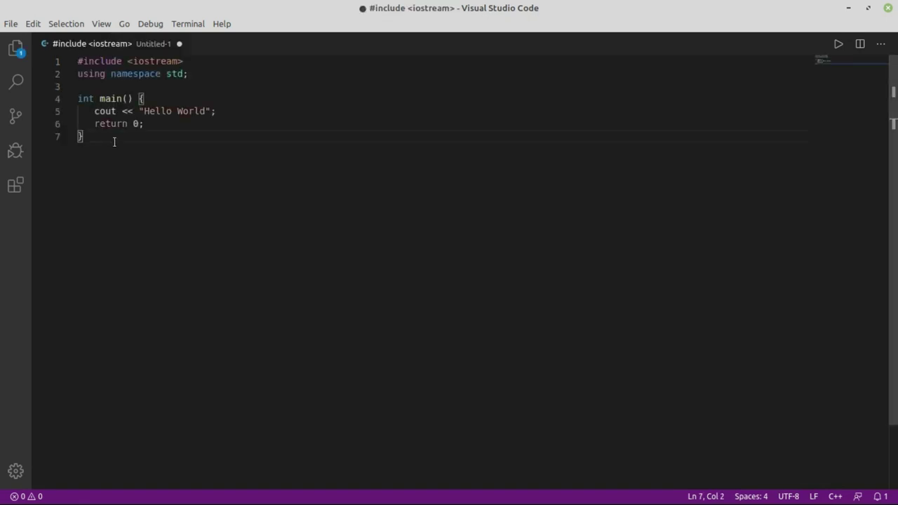
pyautogui.moveTo(90, 136); pyautogui.dragTo(73, 58)
pyautogui.click(91, 141)
# Change the cout message on line 5 to "Welcome CPP".
pyautogui.moveTo(145, 111); pyautogui.dragTo(204, 112)
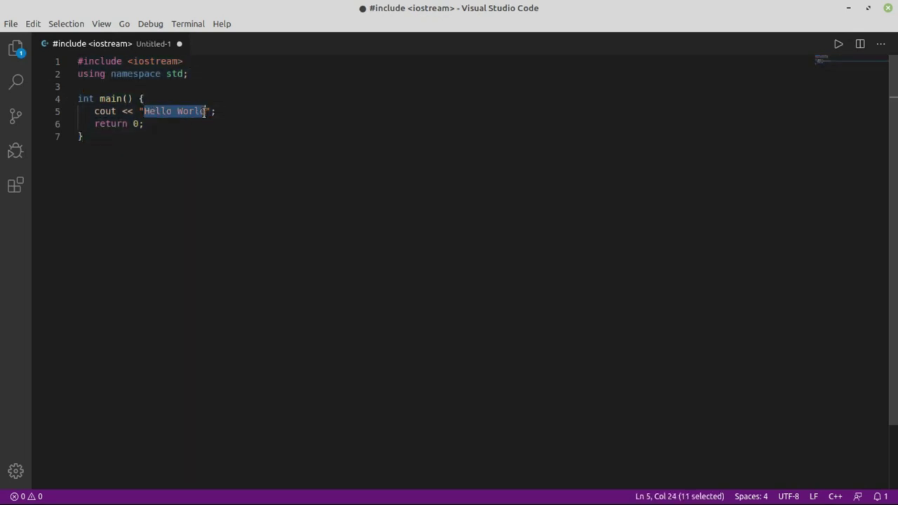
pyautogui.write('W')
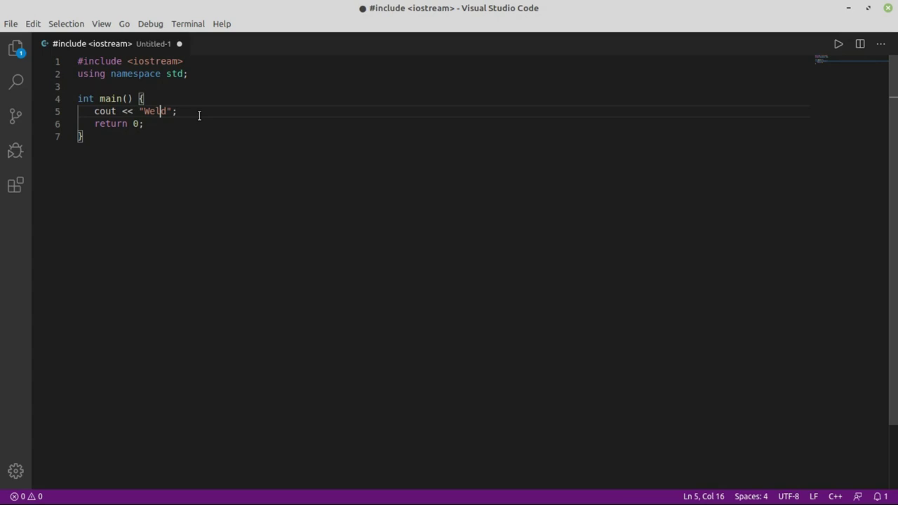
pyautogui.write('elocm')
pyautogui.press('BackSpace')
pyautogui.press('BackSpace')
pyautogui.write('c')
pyautogui.press('BackSpace')
pyautogui.press('BackSpace')
pyautogui.write('come CPP')
pyautogui.press('Delete')
pyautogui.moveTo(145, 112); pyautogui.dragTo(202, 110)
pyautogui.click(164, 110)
pyautogui.moveTo(145, 111); pyautogui.dragTo(201, 112)
pyautogui.click(187, 106)
# Save the C++ program as samplecpp.c in the Program folder on the Desktop.
pyautogui.click(10, 23)
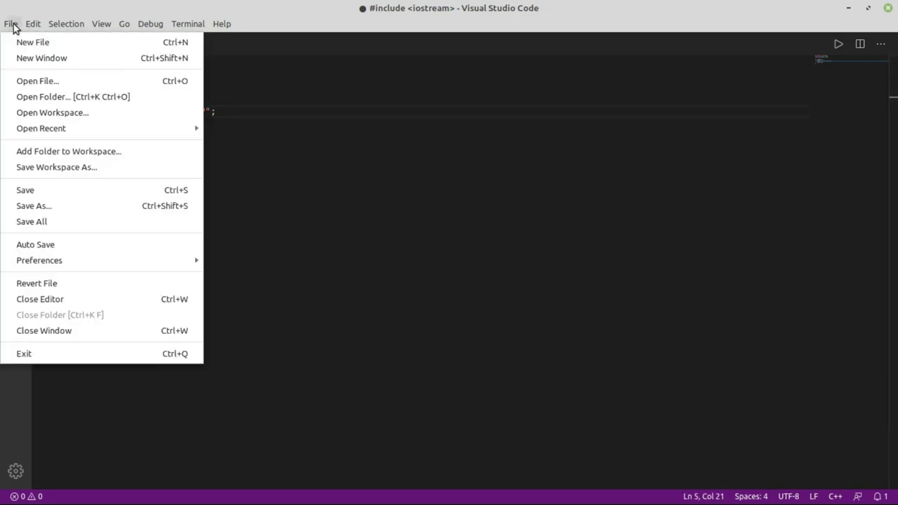
pyautogui.click(45, 205)
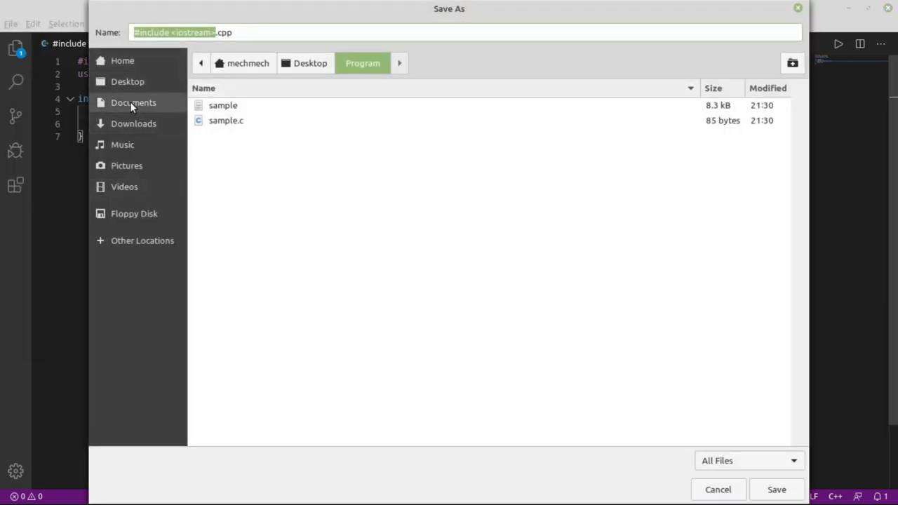
pyautogui.click(128, 80)
pyautogui.doubleClick(223, 110)
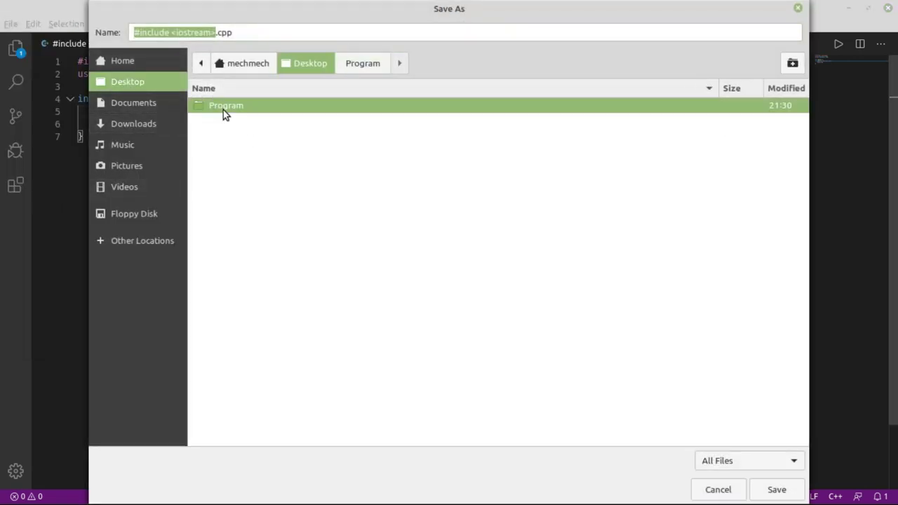
pyautogui.click(227, 122)
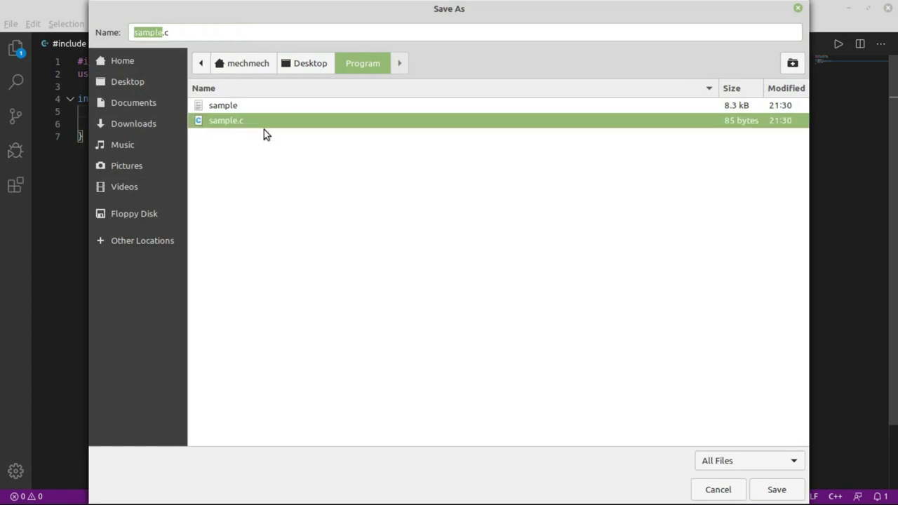
pyautogui.click(159, 39)
pyautogui.moveTo(163, 27); pyautogui.dragTo(71, 21)
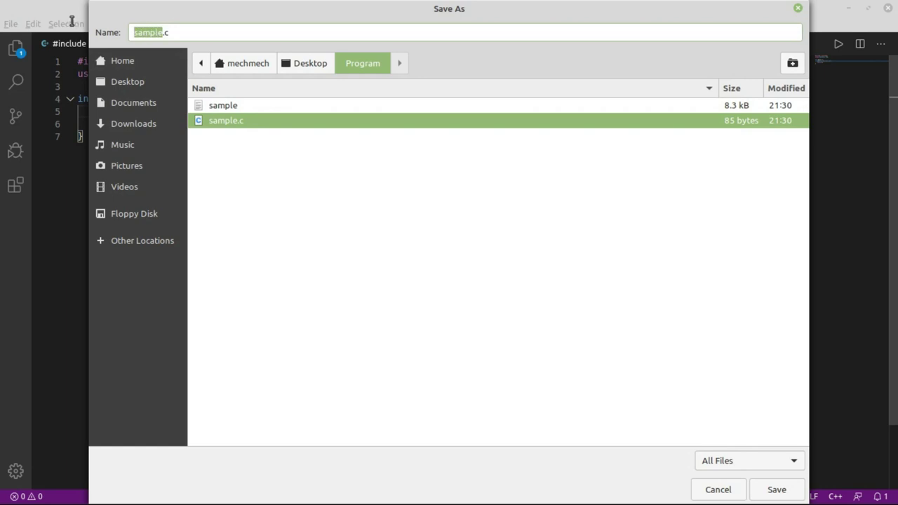
pyautogui.write('sa')
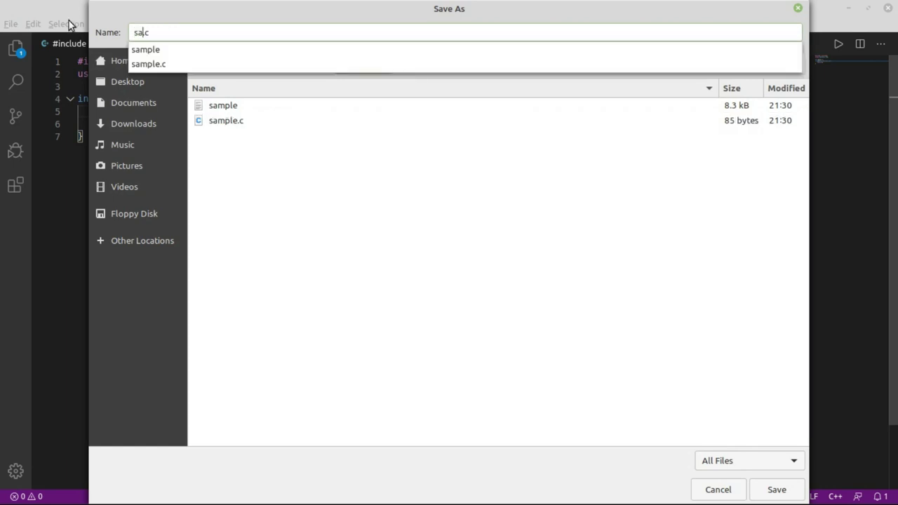
pyautogui.write('mplecpp')
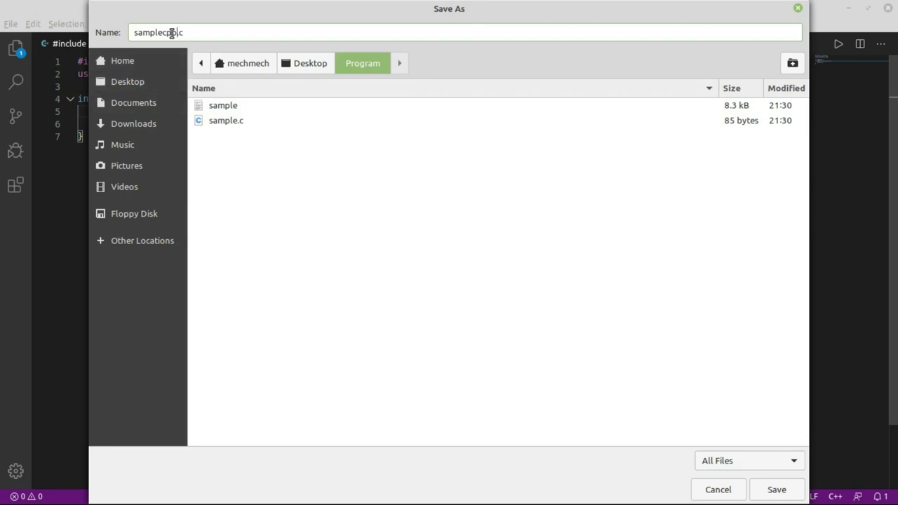
pyautogui.click(778, 491)
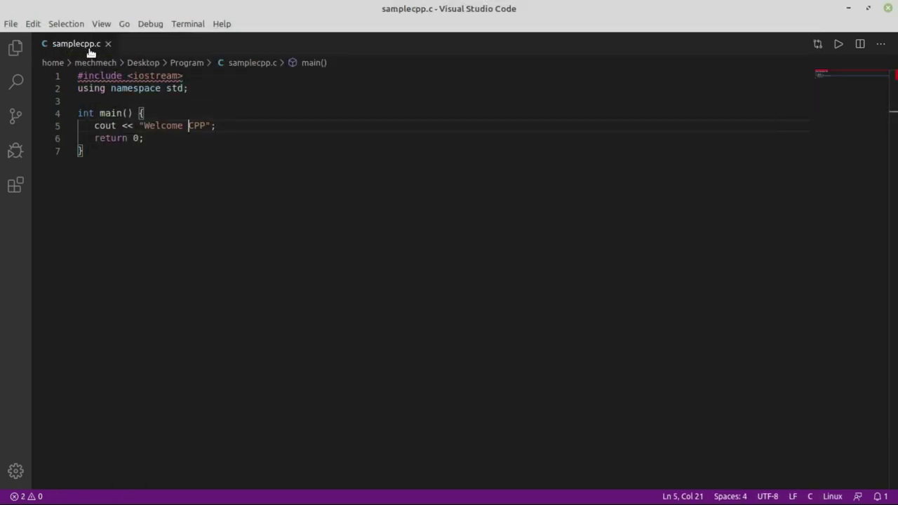
# Run samplecpp.c and check its include and namespace lines against the output.
pyautogui.hotkey('ctrl', 'a')
pyautogui.click(89, 164)
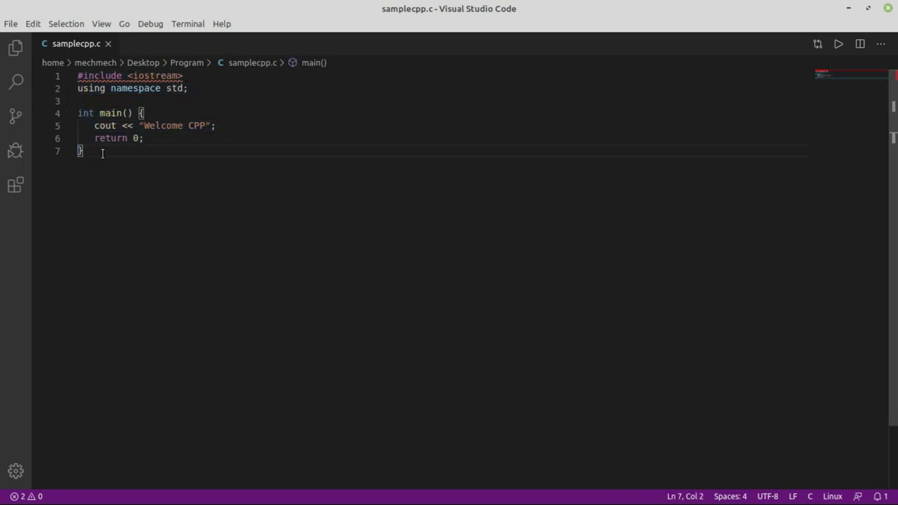
pyautogui.click(838, 45)
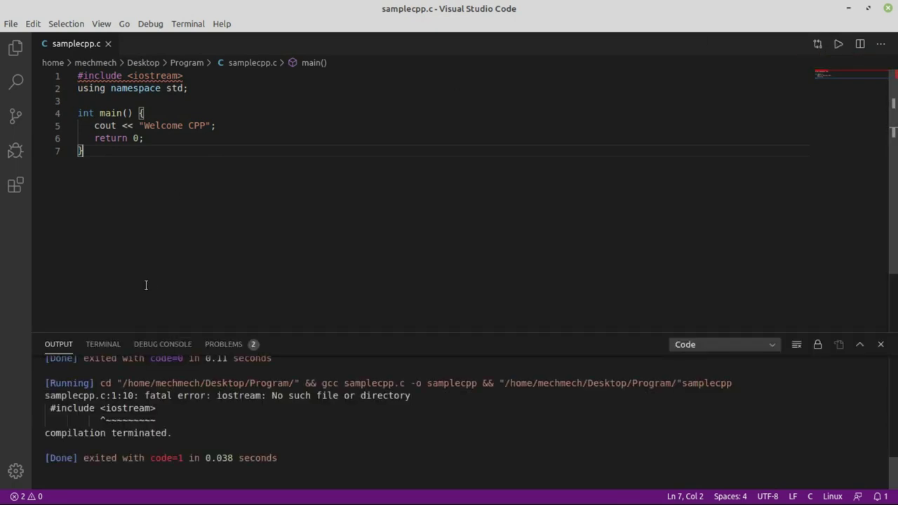
pyautogui.click(200, 81)
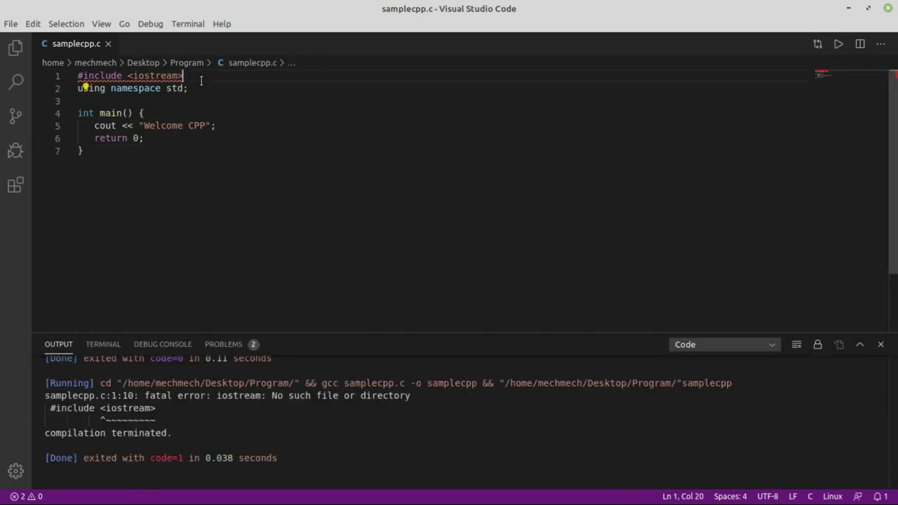
pyautogui.click(180, 139)
pyautogui.click(82, 89)
# Switch to the web browser, go back to the Google results for "vscode download", and open the search query for editing.
pyautogui.click(105, 491)
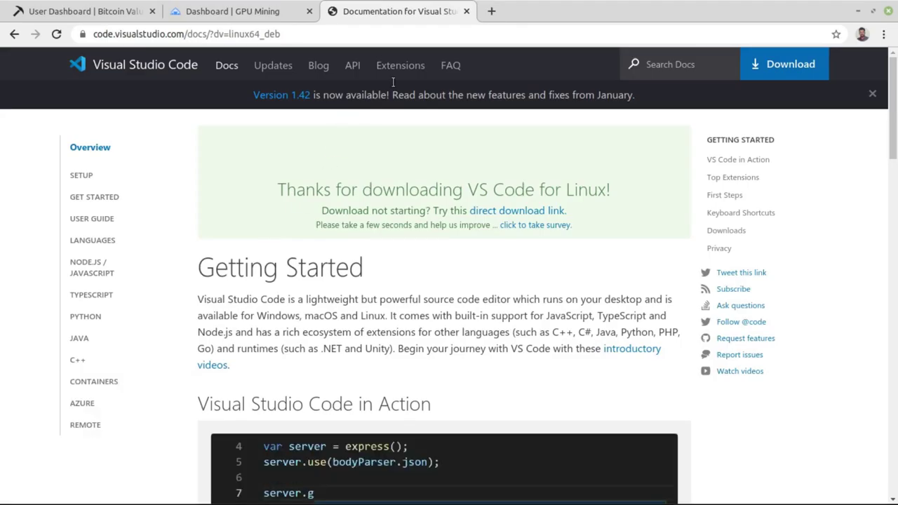
pyautogui.click(14, 35)
pyautogui.click(14, 35)
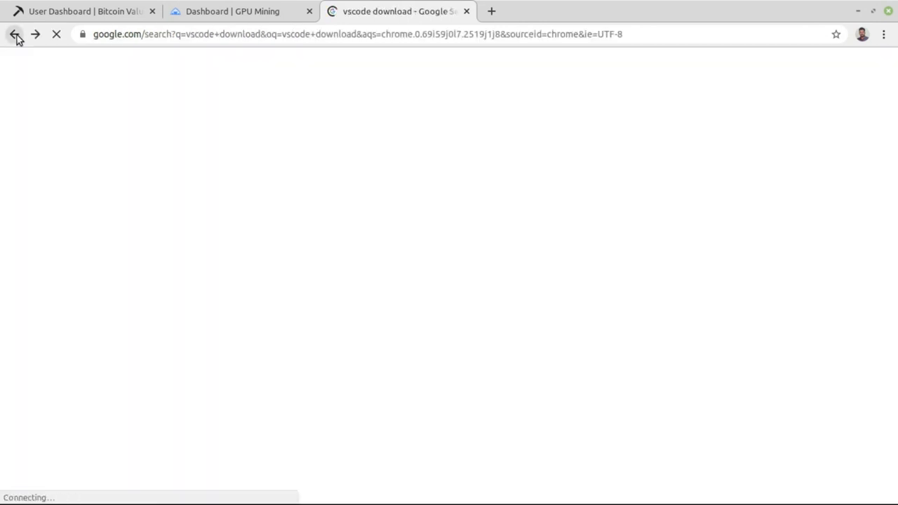
pyautogui.click(204, 85)
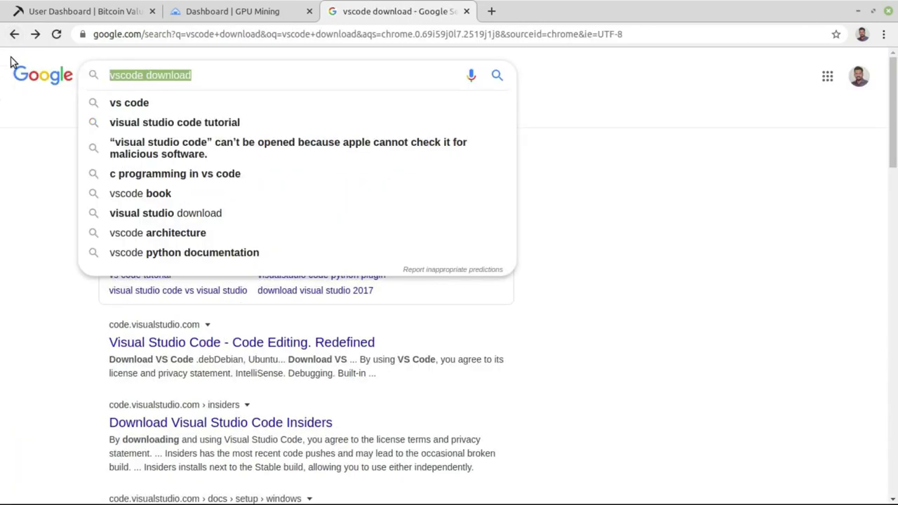